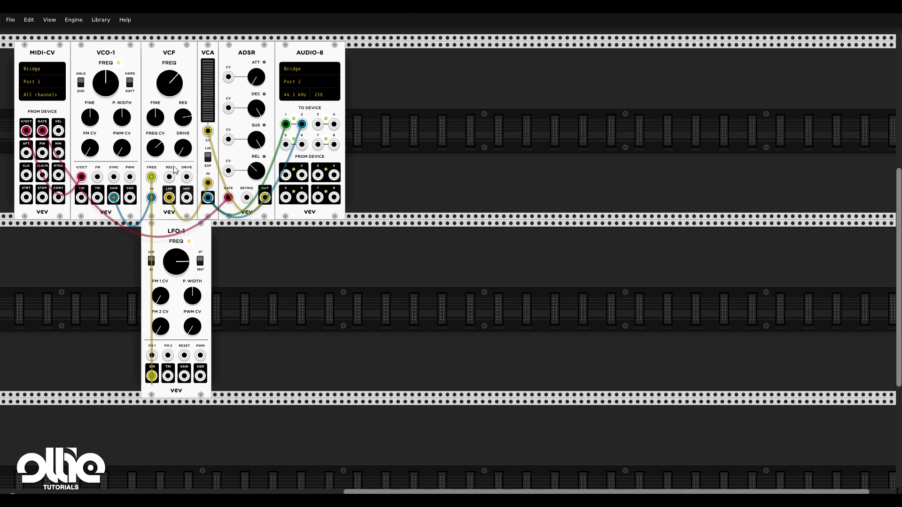
# Step: Disconnect the LFO-1 sine output from the VCF's FREQ input, and set the VCF's cutoff to maximum and its resonance to minimum
pyautogui.moveTo(151, 177); pyautogui.dragTo(151, 233)
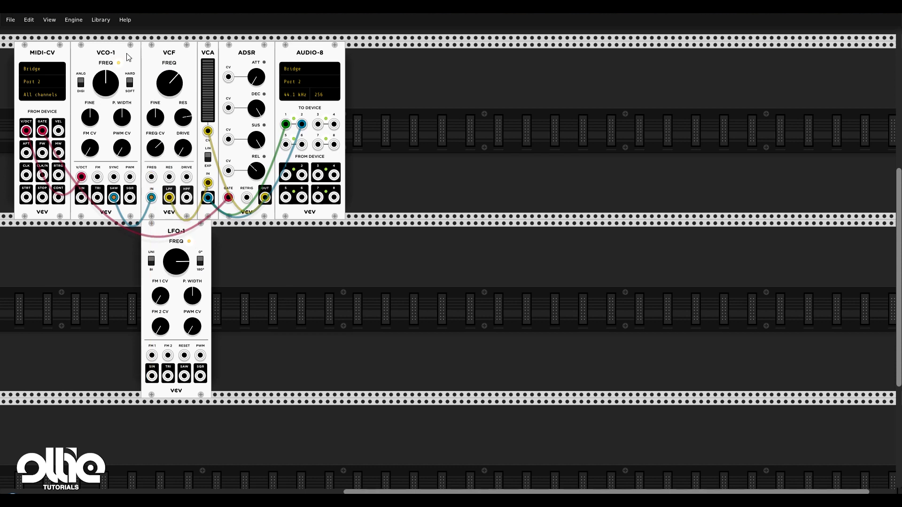
pyautogui.moveTo(170, 89); pyautogui.dragTo(171, 71)
pyautogui.moveTo(160, 151); pyautogui.dragTo(168, 148)
pyautogui.moveTo(170, 83)
pyautogui.mouseDown()
pyautogui.moveTo(169, 101)
pyautogui.moveTo(169, 83)
pyautogui.mouseUp()
# Step: Add a second VCO-1 beneath the MIDI-CV module and connect its V/OCT input to the MIDI-CV V/OCT output
pyautogui.rightClick(73, 269)
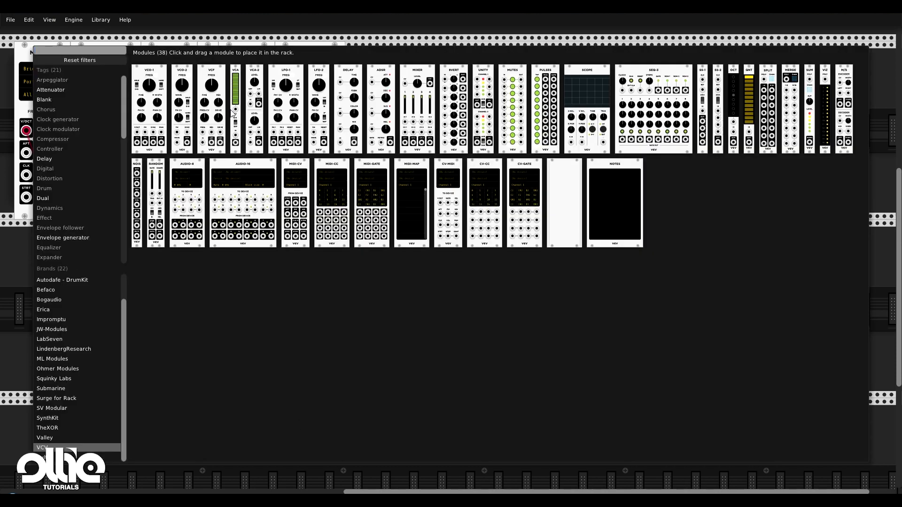
pyautogui.click(141, 79)
pyautogui.moveTo(219, 321); pyautogui.dragTo(72, 293)
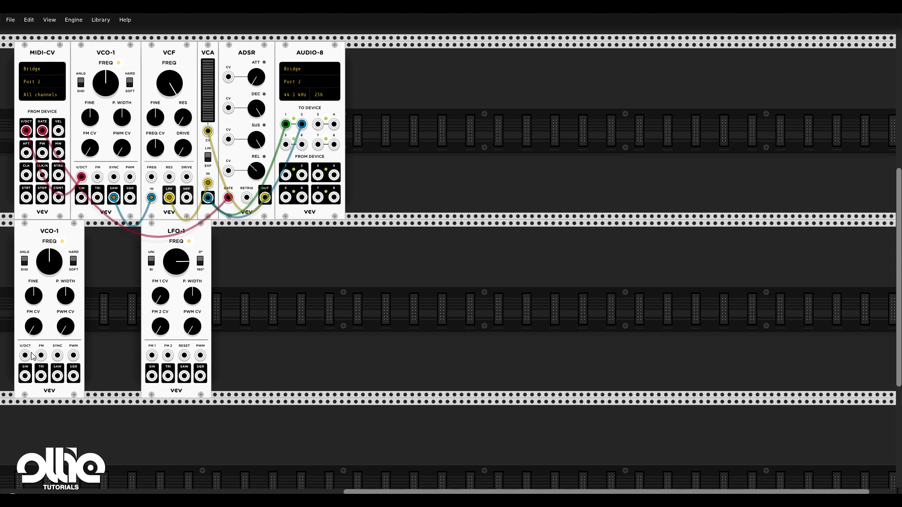
pyautogui.moveTo(26, 356); pyautogui.dragTo(27, 132)
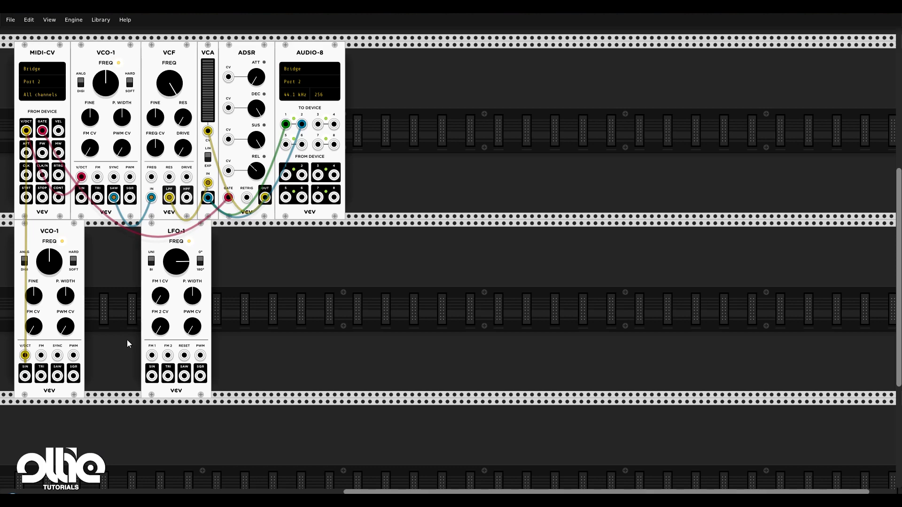
pyautogui.hotkey('alt', 'Tab')
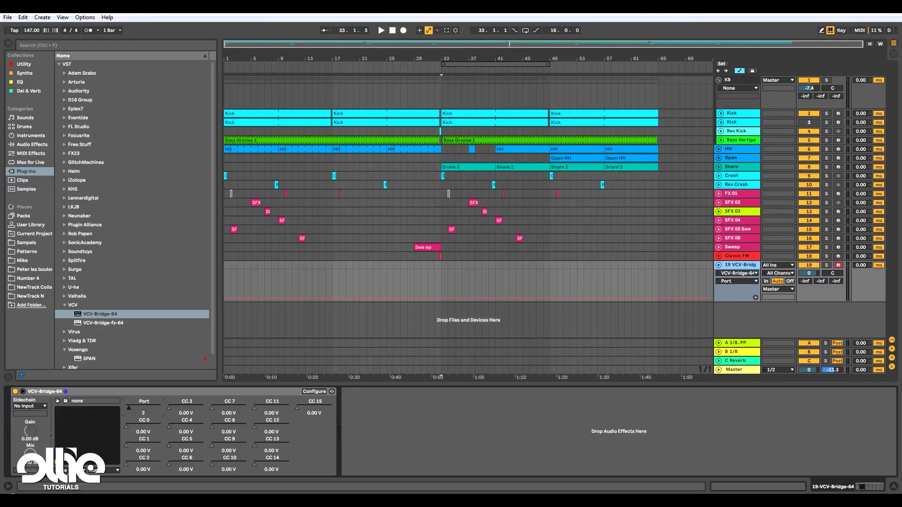
pyautogui.hotkey('alt', 'Tab')
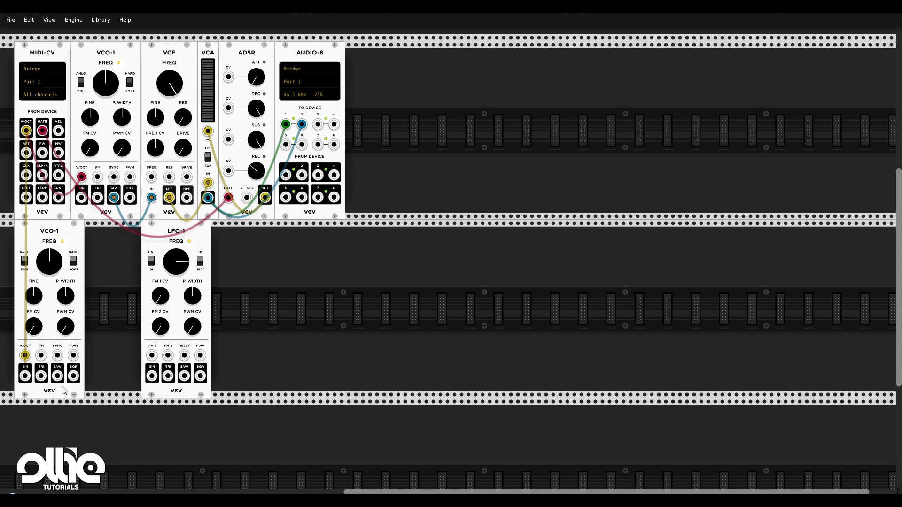
# Step: Patch the lower VCO-1's SQR output to the upper VCO-1's SYNC and its SAW output to FM, with FM CV at maximum
pyautogui.moveTo(73, 376); pyautogui.dragTo(114, 176)
pyautogui.moveTo(56, 375); pyautogui.dragTo(97, 172)
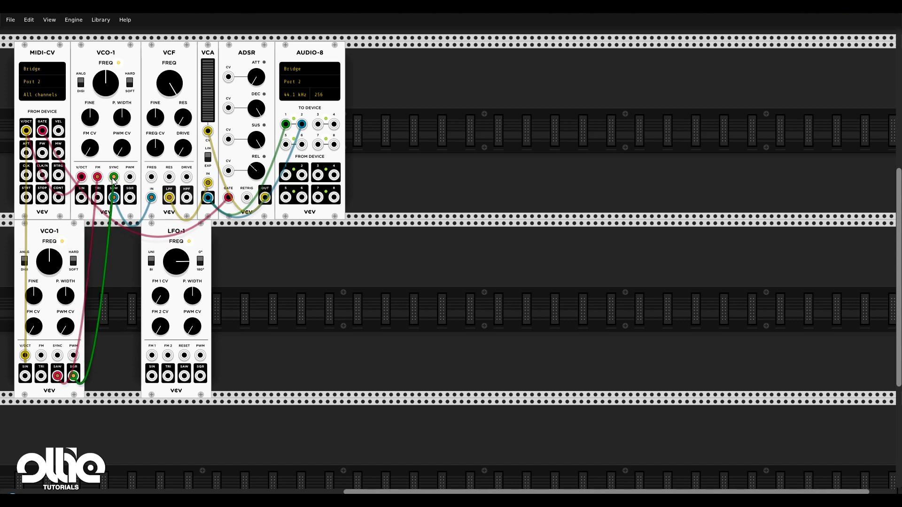
pyautogui.moveTo(90, 148)
pyautogui.mouseDown()
pyautogui.moveTo(90, 132)
pyautogui.moveTo(90, 148)
pyautogui.mouseUp()
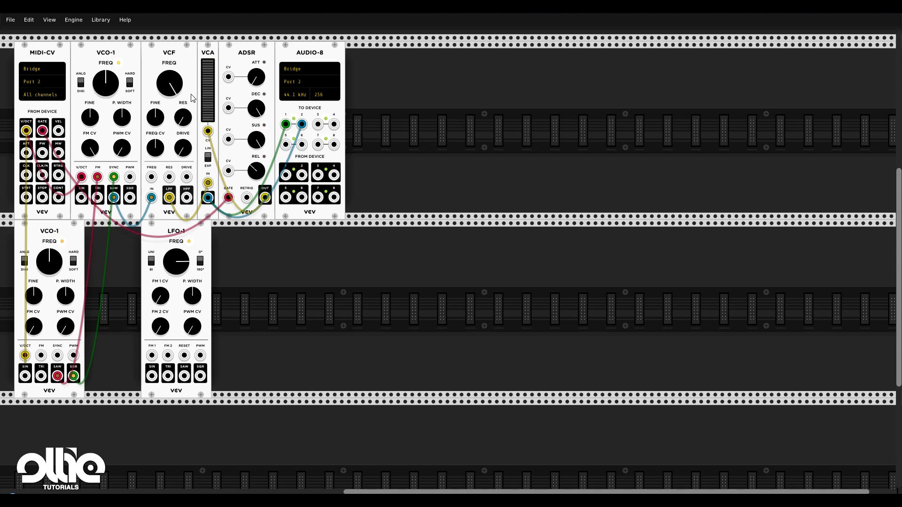
# Step: Try sweeping the VCF's cutoff down and back to maximum, and undo the accidental move of the VCF module
pyautogui.moveTo(169, 84); pyautogui.dragTo(164, 103)
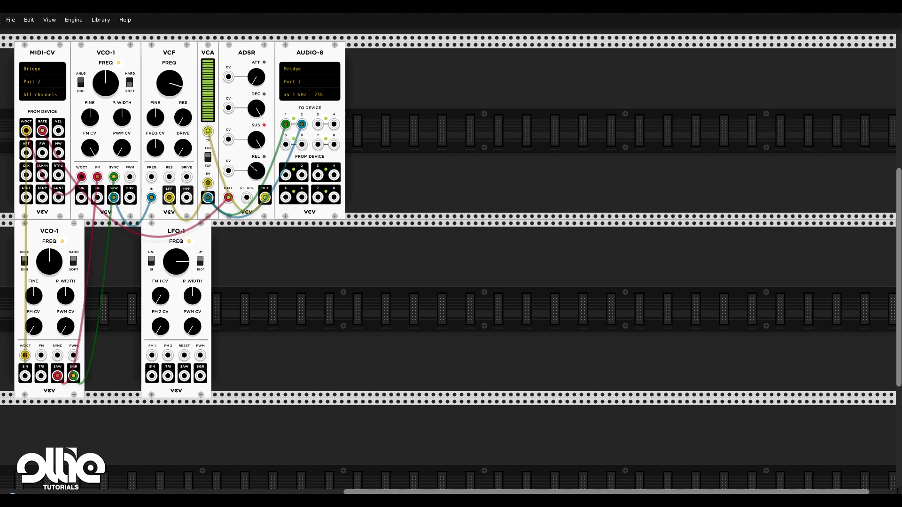
pyautogui.moveTo(183, 117); pyautogui.dragTo(183, 134)
pyautogui.moveTo(176, 89); pyautogui.dragTo(158, 281)
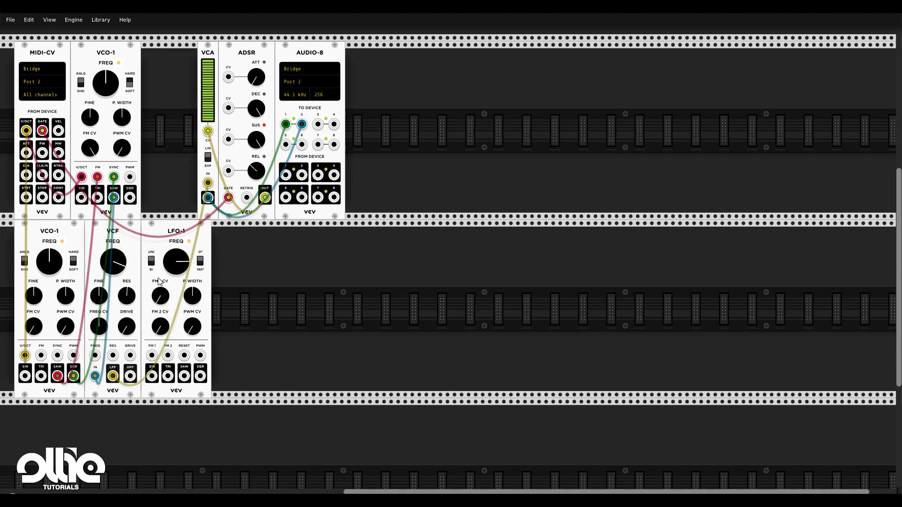
pyautogui.hotkey('ctrl', 'z')
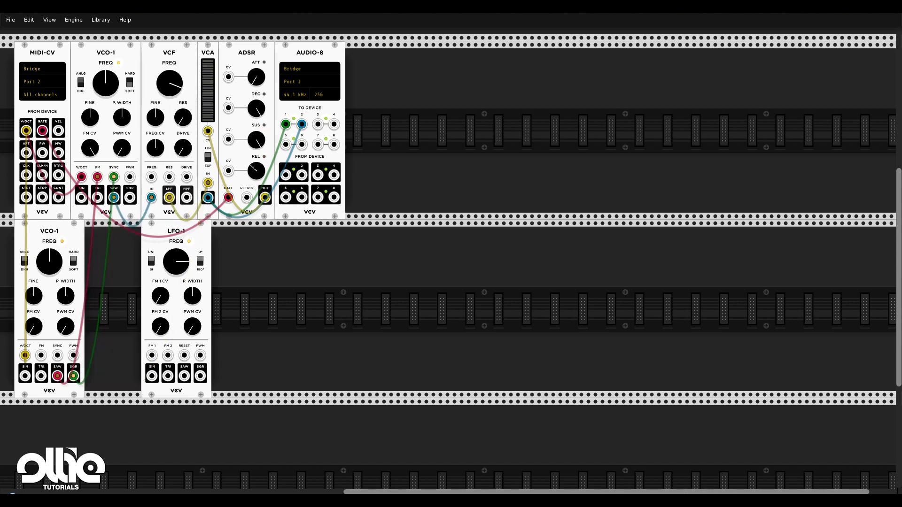
pyautogui.moveTo(165, 93); pyautogui.dragTo(165, 88)
# Step: Move the AUDIO-8, ADSR and VCA modules along the top row to leave a module-wide gap after the VCF
pyautogui.moveTo(317, 57); pyautogui.dragTo(395, 56)
pyautogui.moveTo(246, 53); pyautogui.dragTo(322, 52)
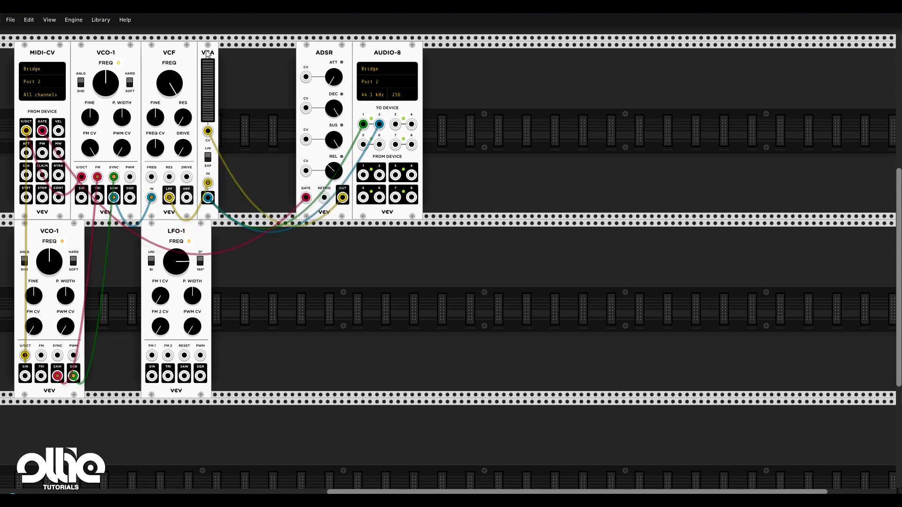
pyautogui.moveTo(207, 52); pyautogui.dragTo(284, 53)
# Step: Add a second VCF directly beside the first and move LFO-1 along the lower row to beneath the VCA and ADSR
pyautogui.rightClick(224, 109)
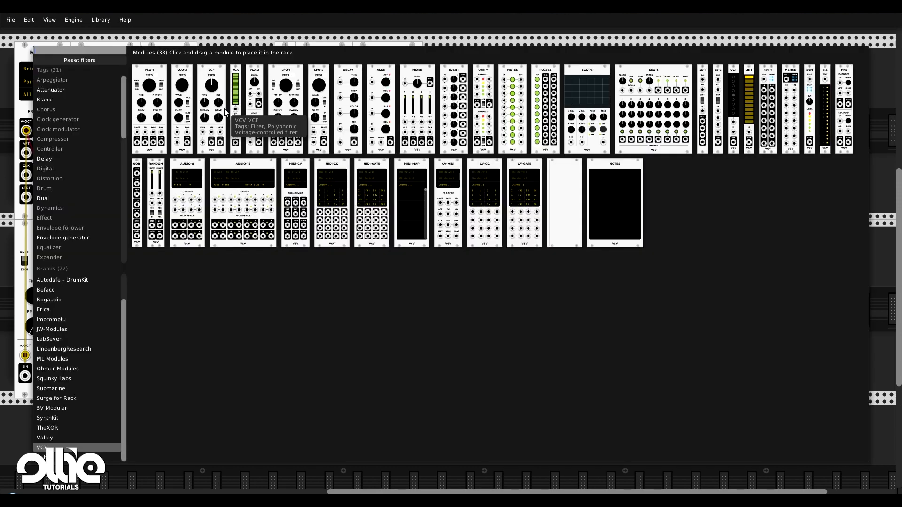
pyautogui.moveTo(196, 76); pyautogui.dragTo(250, 175)
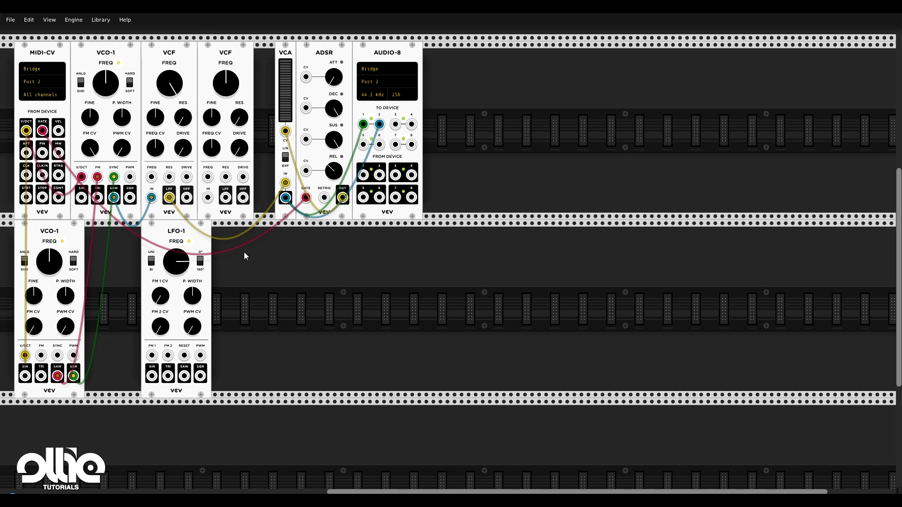
pyautogui.moveTo(184, 230); pyautogui.dragTo(303, 241)
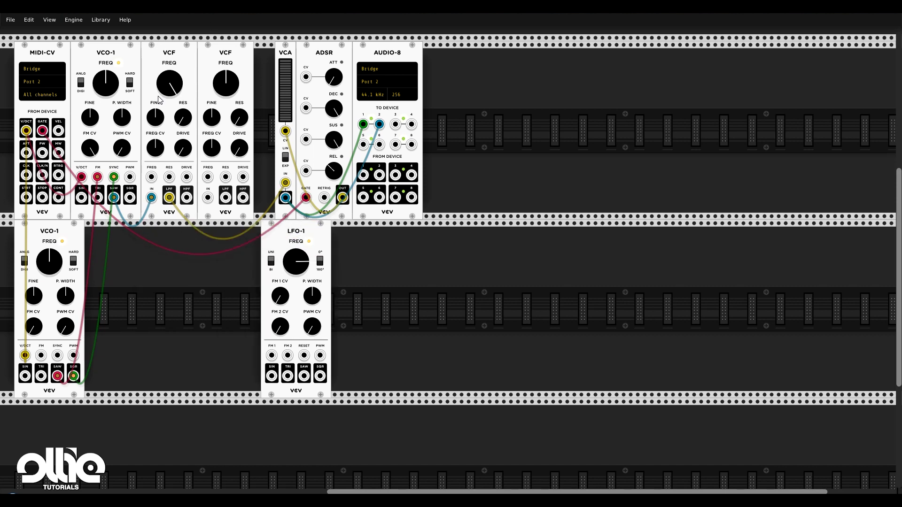
# Step: Reset the first VCF's frequency to default and try its LPF cable in the second VCF's input instead of the VCA's
pyautogui.doubleClick(173, 83)
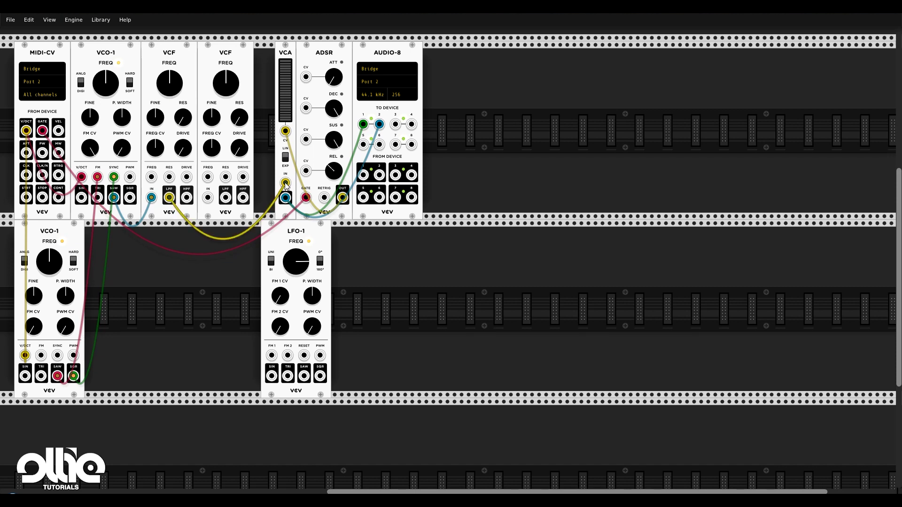
pyautogui.moveTo(169, 197); pyautogui.dragTo(207, 198)
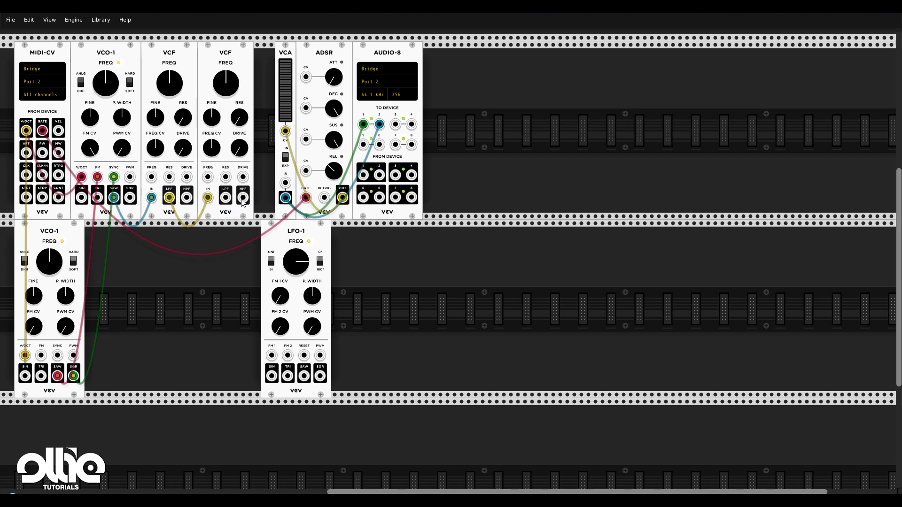
pyautogui.moveTo(208, 198); pyautogui.dragTo(291, 189)
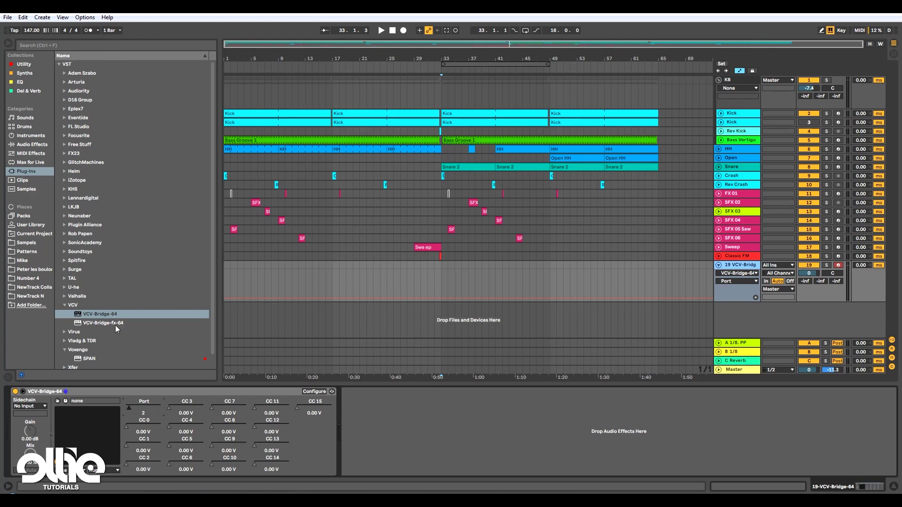
# Step: Switch to Ableton Live and insert the Voxengo SPAN analyzer after VCV-Bridge-64 on the VCV-Bridge track
pyautogui.moveTo(93, 346); pyautogui.dragTo(404, 408)
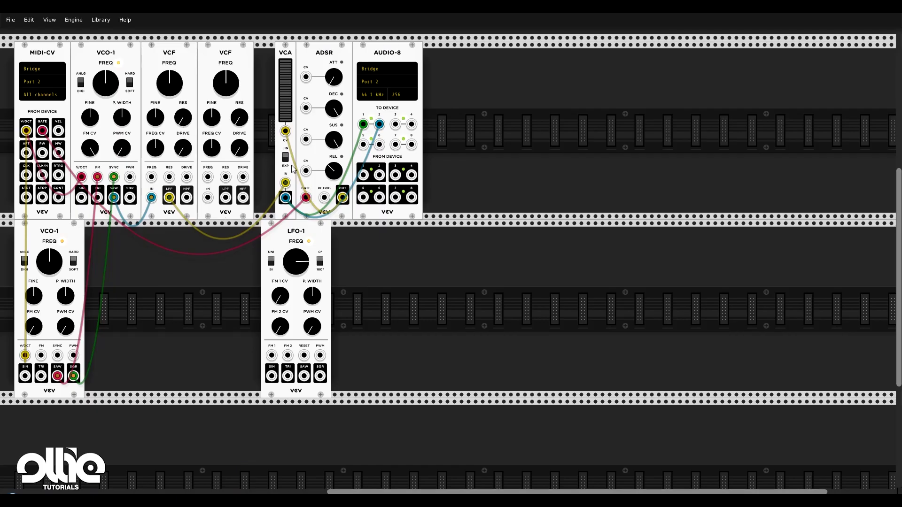
# Step: In VCV Rack, route the first VCF's LPF into the second VCF and the second's HPF into the VCA, checking the spectrum in SPAN
pyautogui.moveTo(286, 184); pyautogui.dragTo(207, 197)
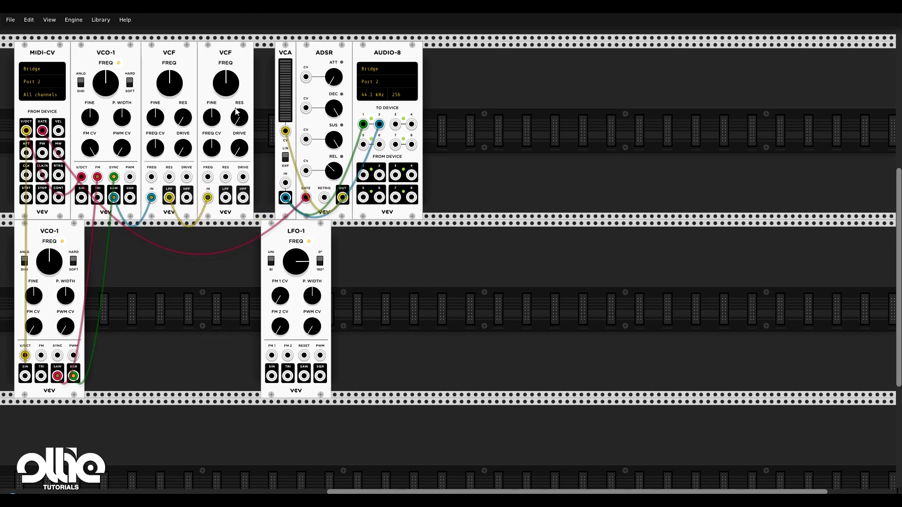
pyautogui.moveTo(243, 198); pyautogui.dragTo(286, 184)
pyautogui.hotkey('alt', 'Tab')
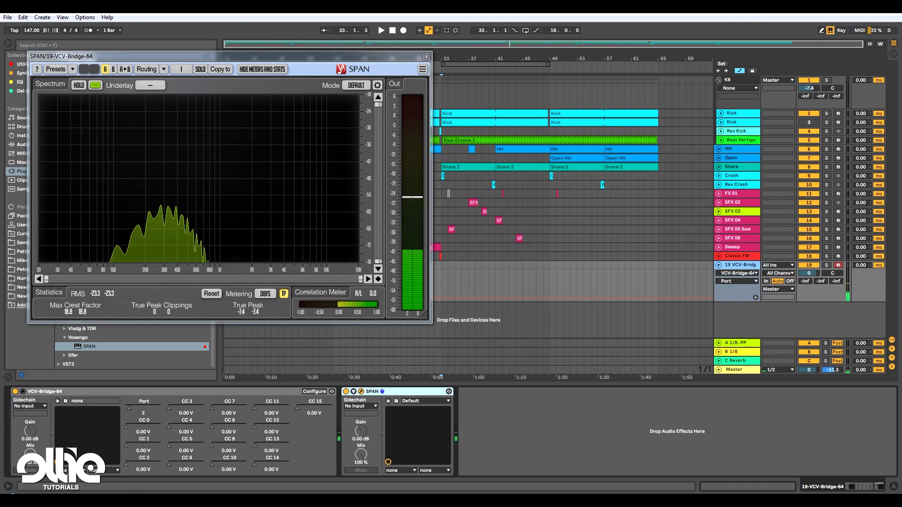
pyautogui.hotkey('alt', 'Tab')
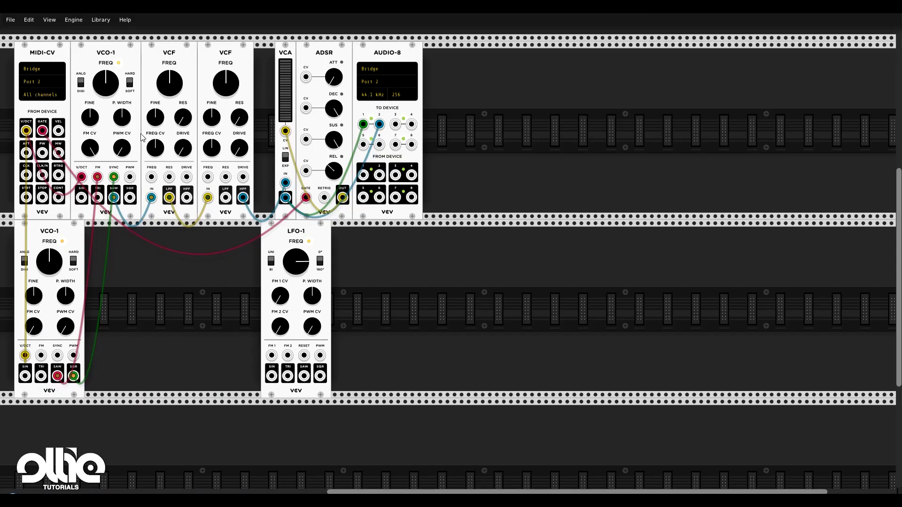
# Step: Set the frequency of both VCF modules to 1000 Hz
pyautogui.rightClick(170, 85)
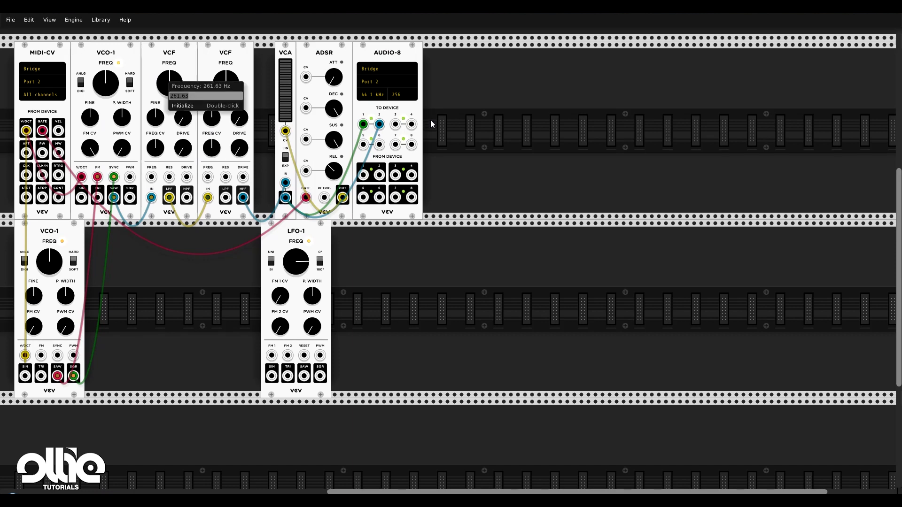
pyautogui.write('1')
pyautogui.press('Return')
pyautogui.rightClick(234, 84)
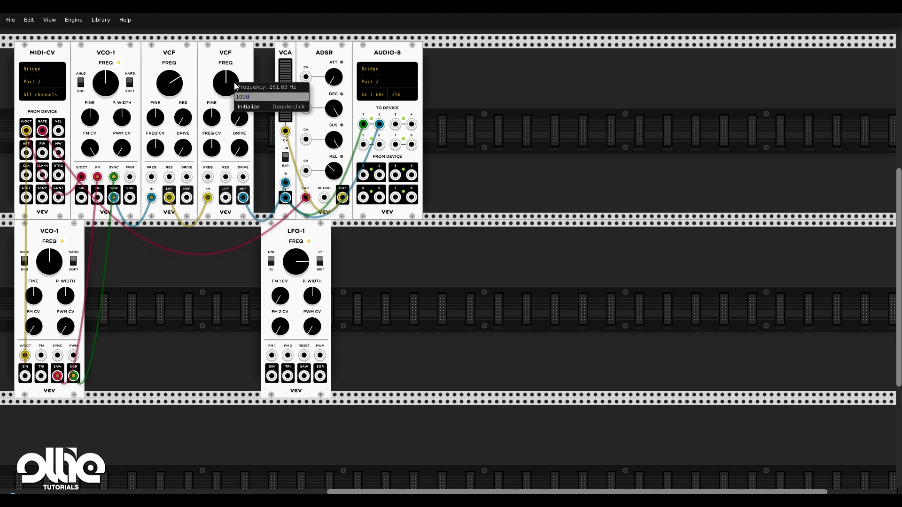
pyautogui.press('Return')
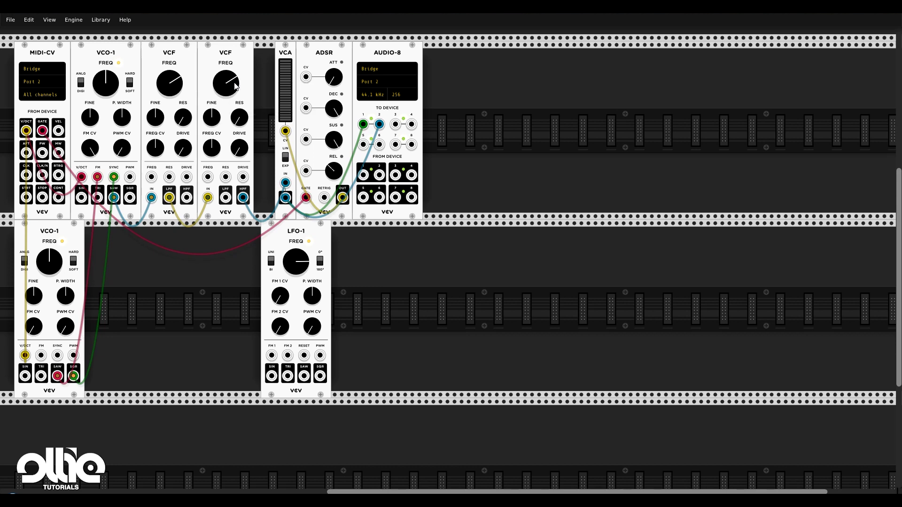
# Step: Move the VCA, ADSR and AUDIO-8 modules up against the second VCF, and adjust the first VCF's resonance to just below its midpoint
pyautogui.moveTo(288, 56)
pyautogui.mouseDown()
pyautogui.moveTo(267, 57)
pyautogui.moveTo(289, 50)
pyautogui.mouseUp()
pyautogui.moveTo(357, 59); pyautogui.dragTo(336, 58)
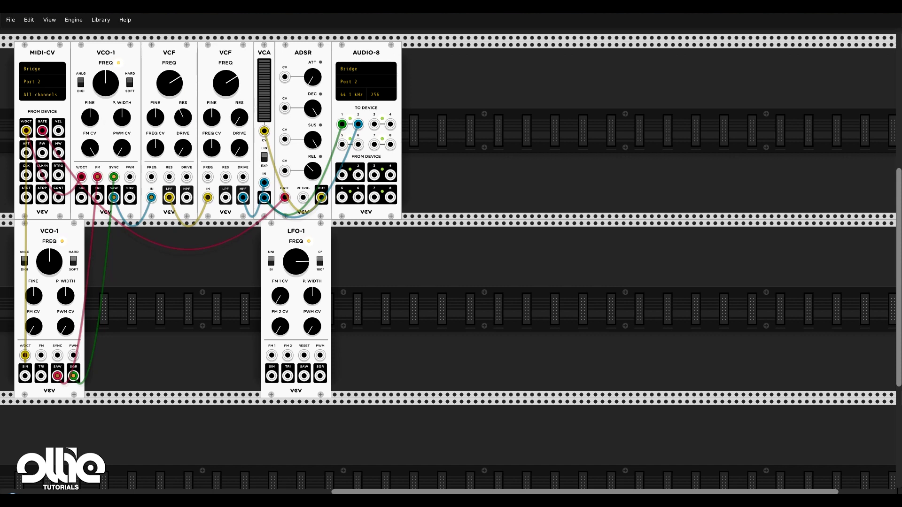
pyautogui.moveTo(187, 121); pyautogui.dragTo(186, 124)
pyautogui.moveTo(186, 119); pyautogui.dragTo(187, 124)
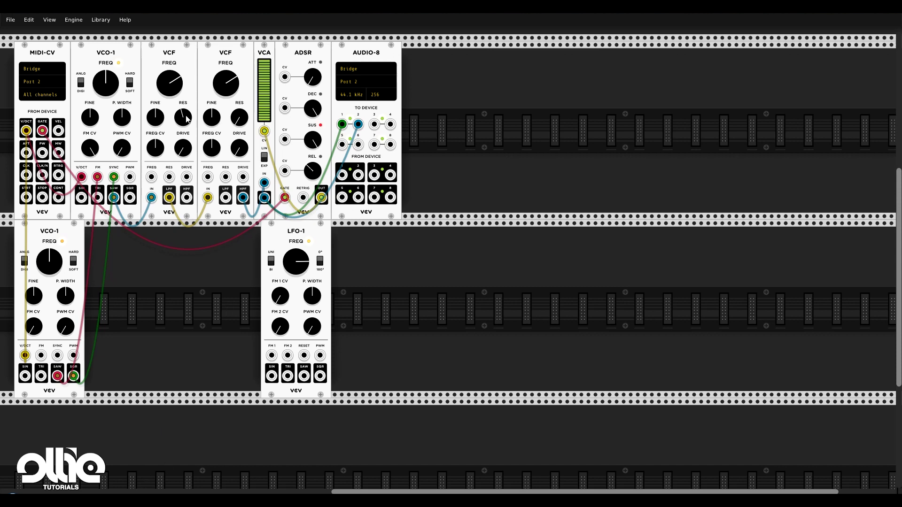
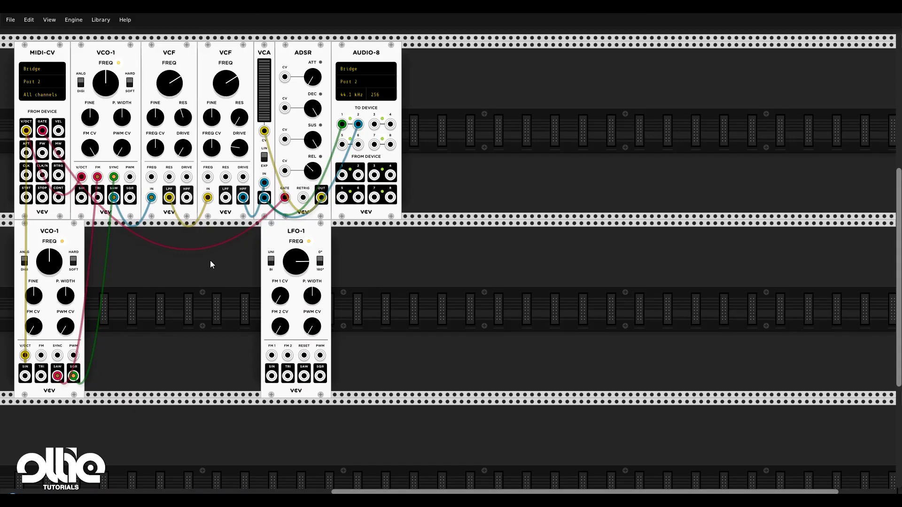
# Step: Add the VCV RANDOM module to the lower row between VCO-1 and LFO-1, and place a VCV NOISE module directly before it
pyautogui.rightClick(171, 326)
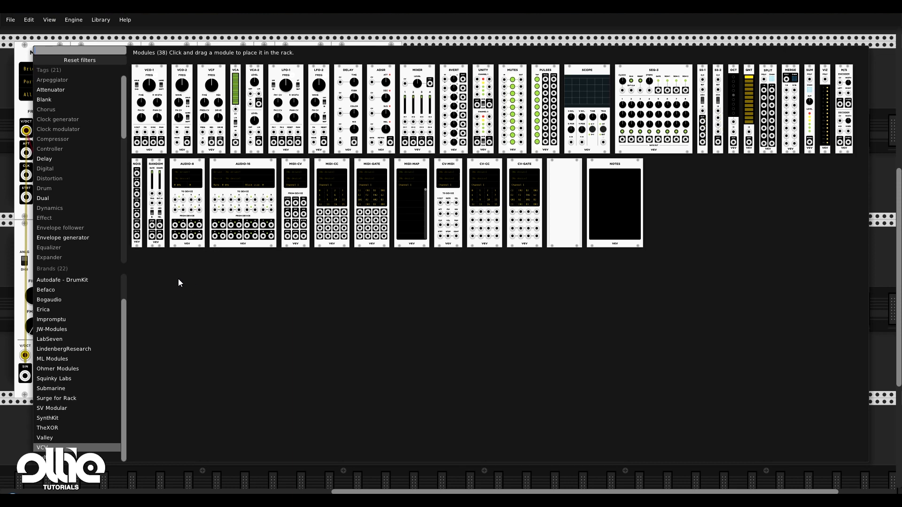
pyautogui.click(157, 168)
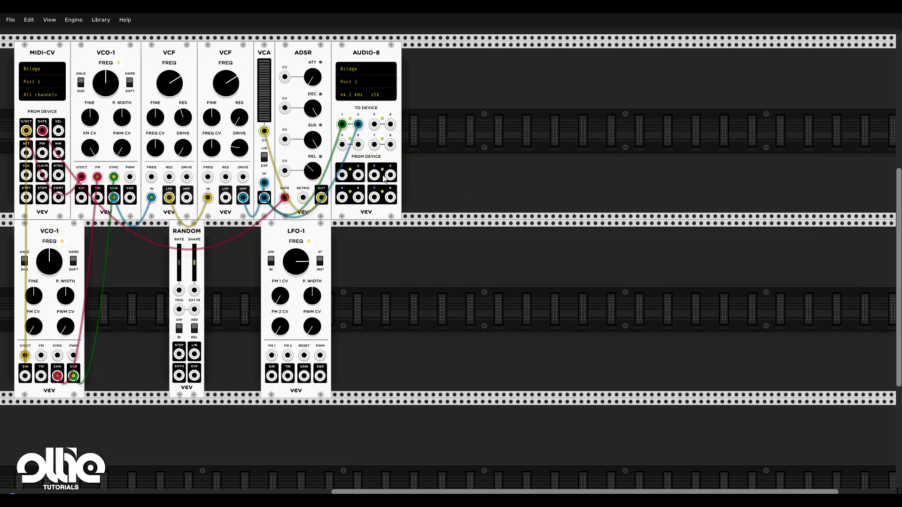
pyautogui.moveTo(184, 230); pyautogui.dragTo(150, 230)
pyautogui.rightClick(198, 314)
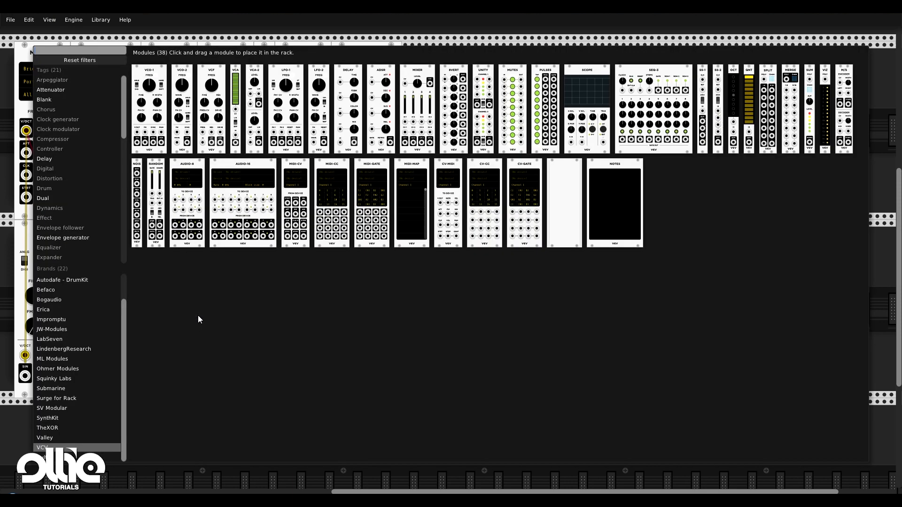
pyautogui.click(138, 168)
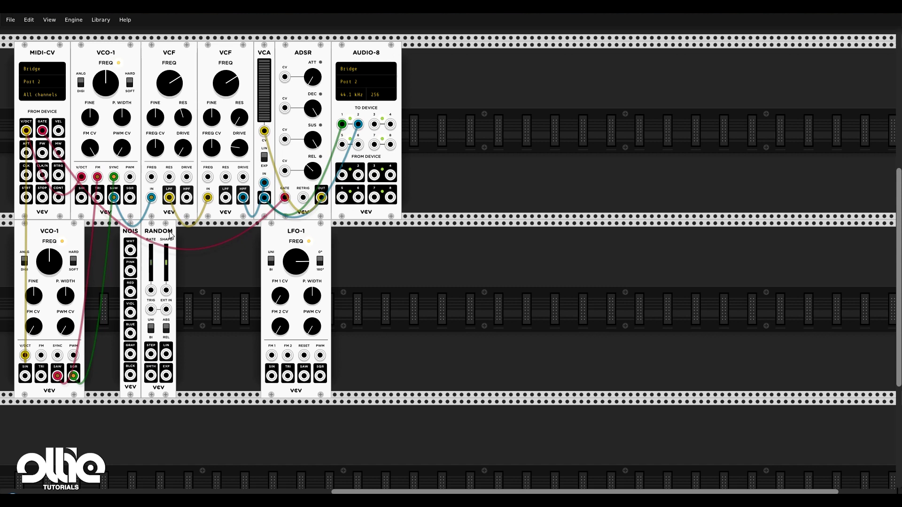
# Step: Patch the noise module's WHT output to RANDOM's EXT IN and MIDI-CV's GATE to TRIG, and move the noise module beside the lower VCO-1
pyautogui.moveTo(130, 250); pyautogui.dragTo(166, 309)
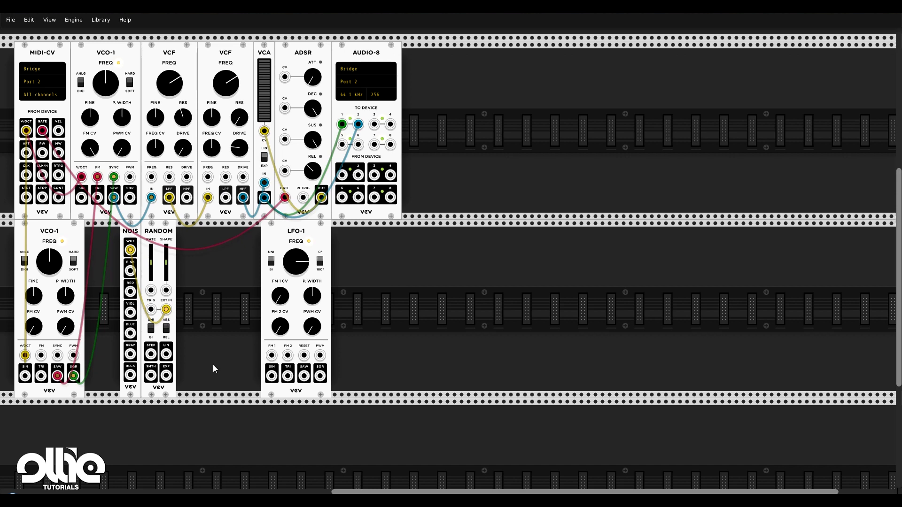
pyautogui.moveTo(136, 240)
pyautogui.mouseDown()
pyautogui.moveTo(172, 239)
pyautogui.moveTo(145, 240)
pyautogui.mouseUp()
pyautogui.moveTo(151, 313)
pyautogui.mouseDown()
pyautogui.moveTo(141, 329)
pyautogui.moveTo(117, 324)
pyautogui.moveTo(61, 141)
pyautogui.moveTo(43, 131)
pyautogui.mouseUp()
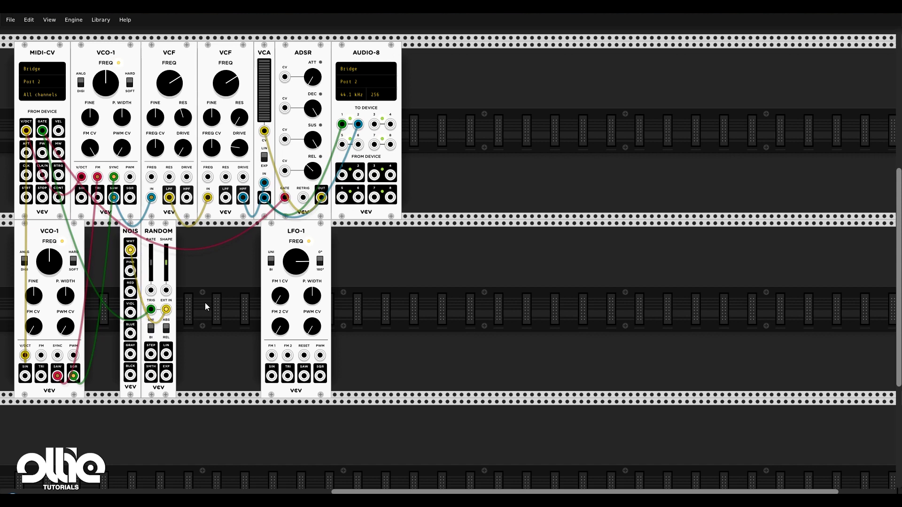
pyautogui.moveTo(124, 228); pyautogui.dragTo(88, 228)
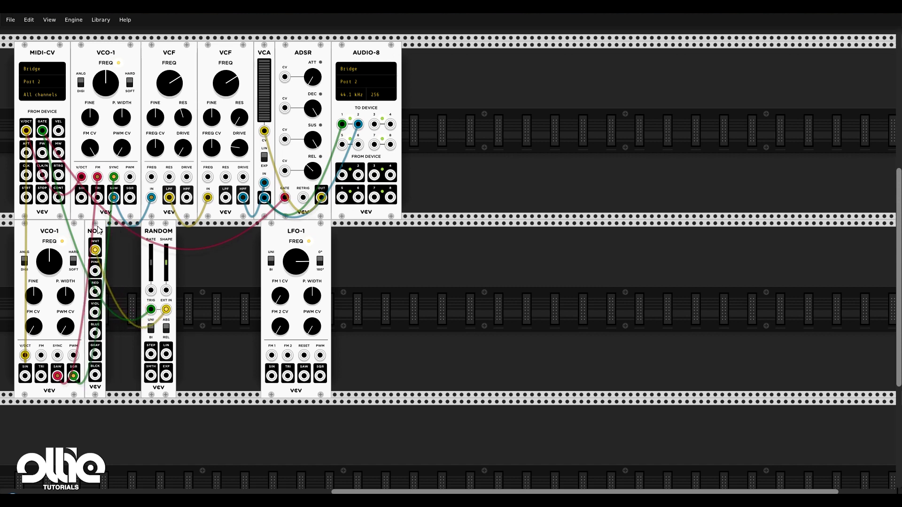
# Step: Move the RANDOM module up against the noise module and add a VCV VCA directly after it in the lower row
pyautogui.moveTo(168, 231); pyautogui.dragTo(120, 232)
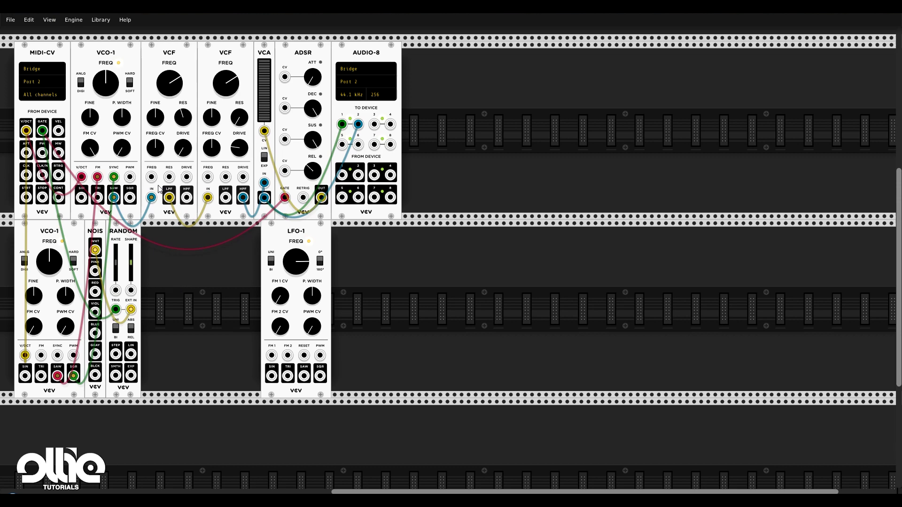
pyautogui.rightClick(157, 273)
pyautogui.write('vco')
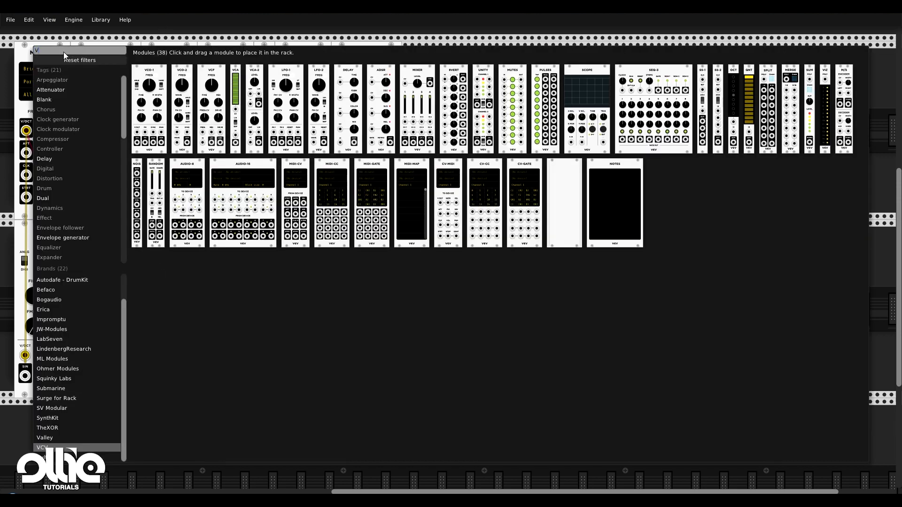
pyautogui.press('Escape')
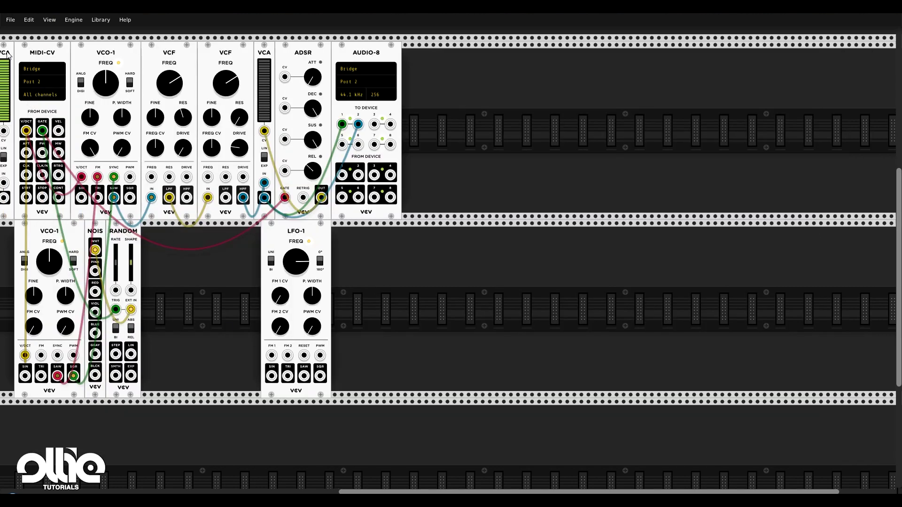
pyautogui.moveTo(200, 273); pyautogui.dragTo(153, 278)
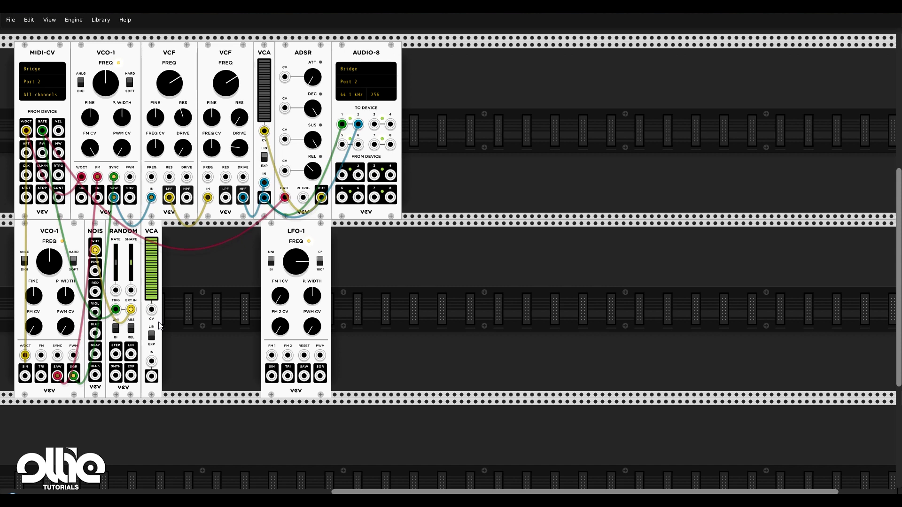
# Step: Patch RANDOM's STEP output into the lower VCA's IN and the VCA's output to both VCF FREQ inputs, adjusting the second VCF's FREQ CV
pyautogui.moveTo(116, 358); pyautogui.dragTo(151, 361)
pyautogui.moveTo(151, 379); pyautogui.dragTo(151, 177)
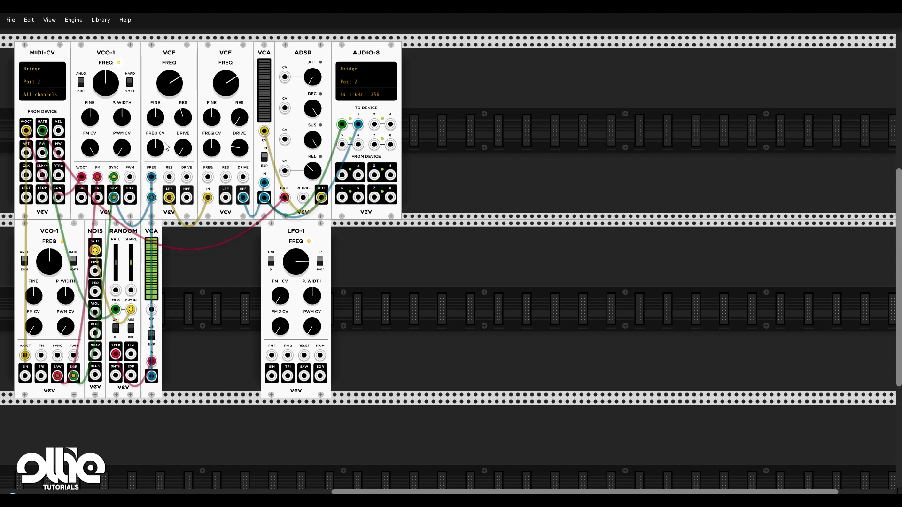
pyautogui.moveTo(207, 178); pyautogui.dragTo(151, 376)
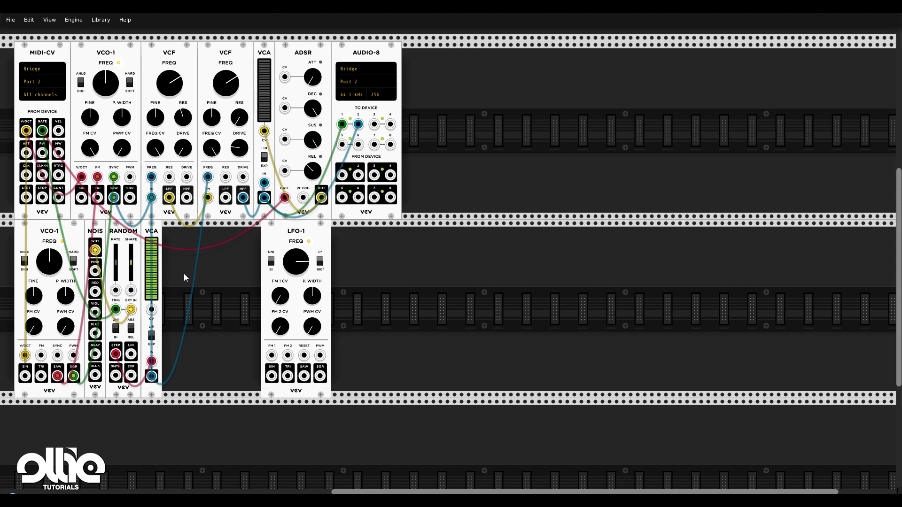
pyautogui.moveTo(209, 151); pyautogui.dragTo(210, 143)
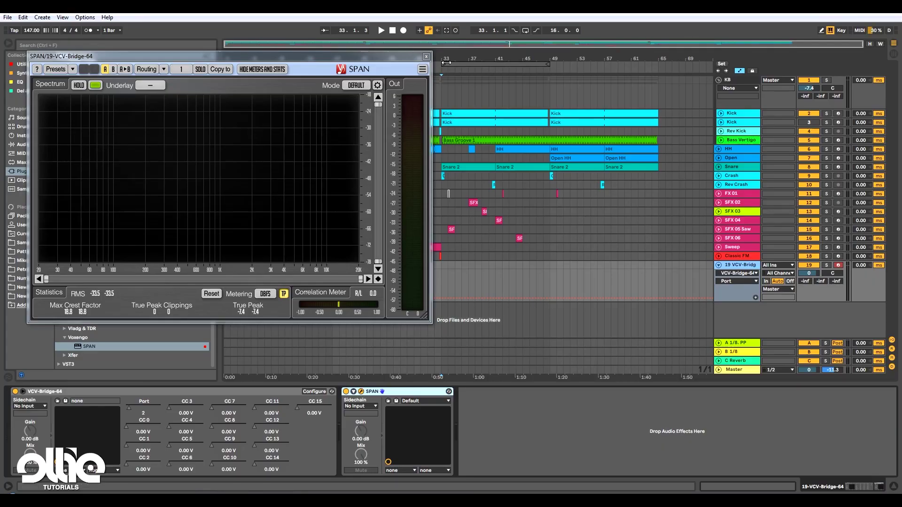
# Step: In Ableton Live, close the SPAN window and insert a seven-bar MIDI clip starting at bar 33 on the VCV-Bridge track
pyautogui.click(426, 57)
pyautogui.moveTo(444, 274); pyautogui.dragTo(494, 266)
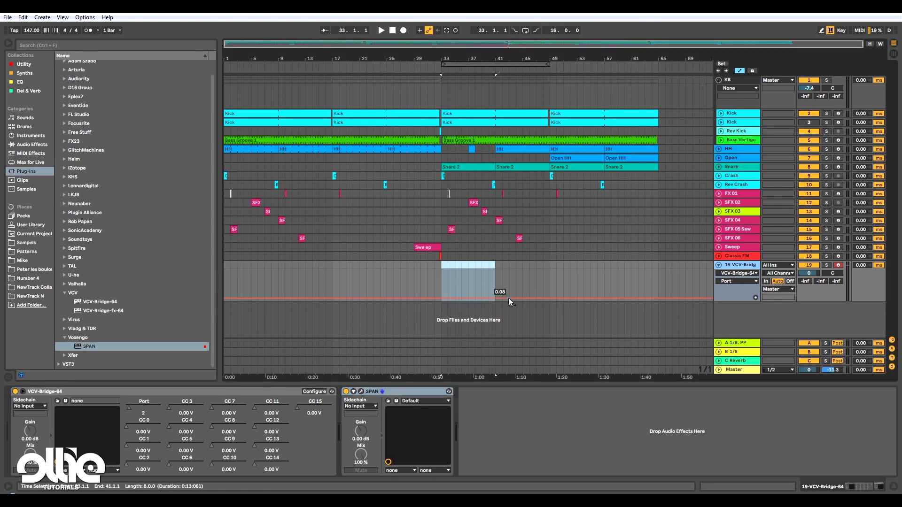
pyautogui.rightClick(470, 270)
pyautogui.click(443, 274)
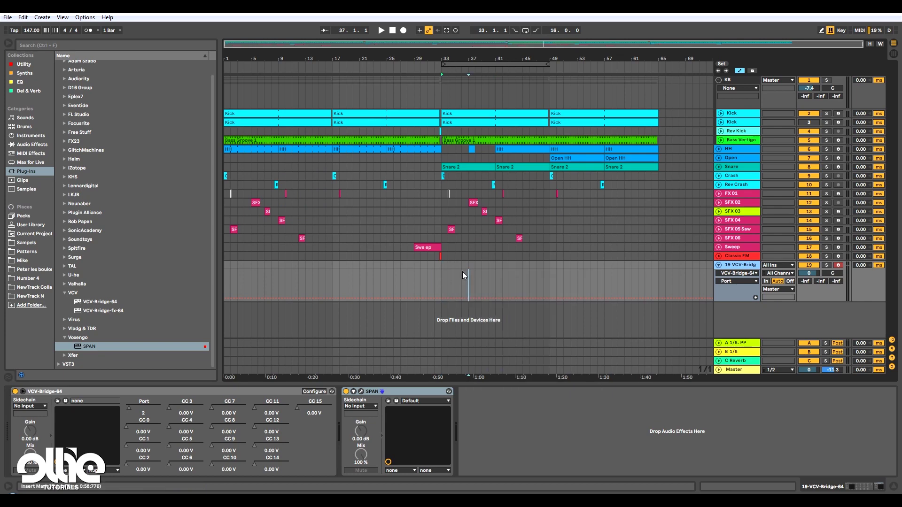
pyautogui.moveTo(443, 275); pyautogui.dragTo(484, 268)
pyautogui.rightClick(481, 266)
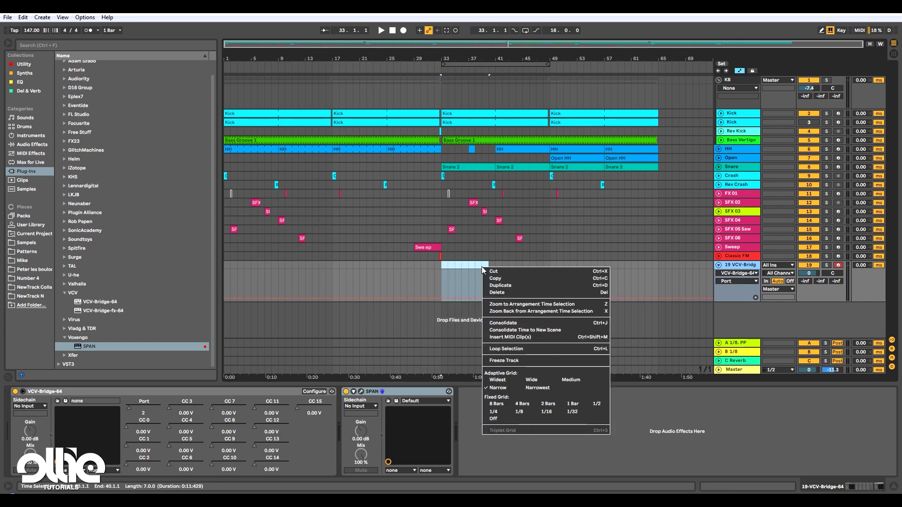
pyautogui.click(542, 338)
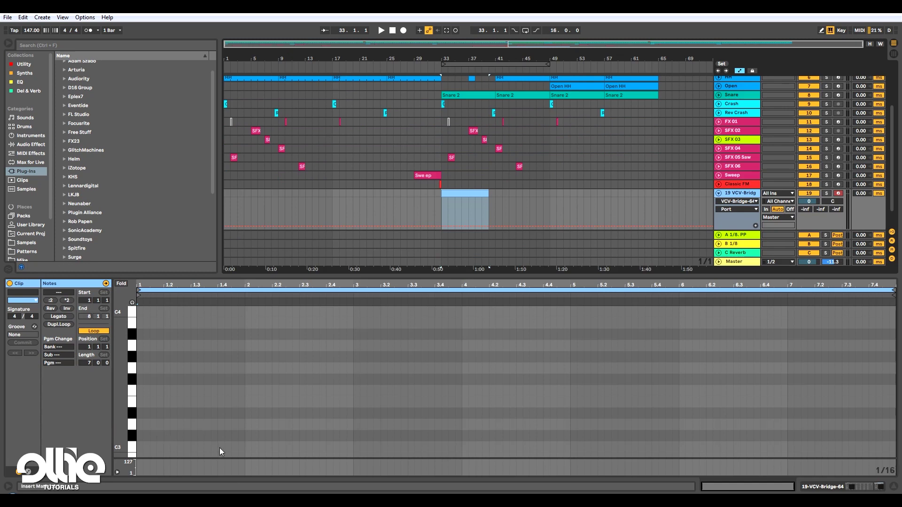
# Step: Draw an A1 note at the start of the new clip, lasting an eighth note
pyautogui.scroll(-3, 171, 420)
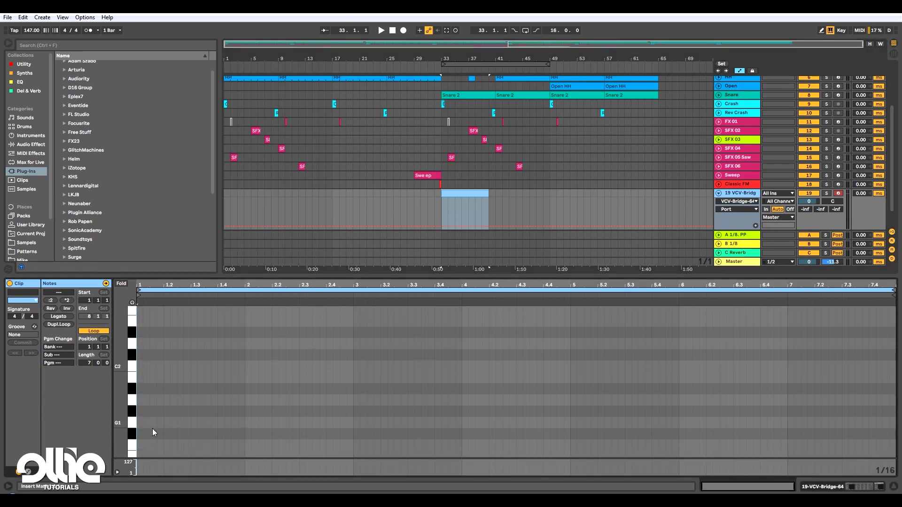
pyautogui.scroll(-3, 148, 425)
pyautogui.scroll(-2, 147, 450)
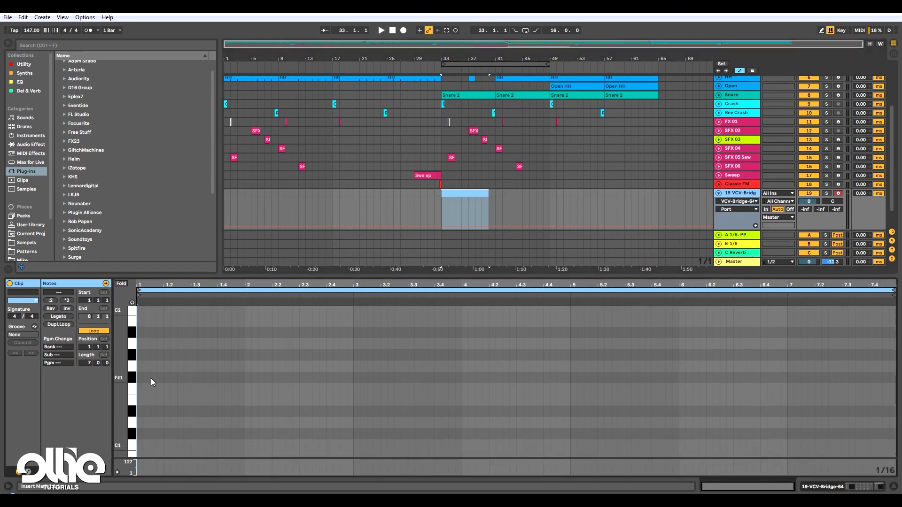
pyautogui.doubleClick(146, 344)
pyautogui.moveTo(146, 344); pyautogui.dragTo(197, 344)
pyautogui.scroll(4, 140, 343)
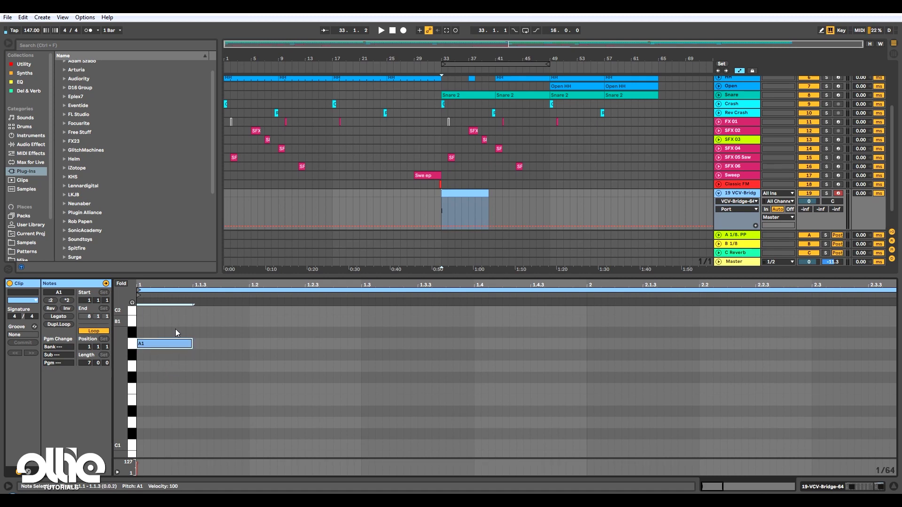
# Step: Fill the clip's first beat with four sixteenth-long A1 notes and solo the VCV-Bridge track
pyautogui.hotkey('ctrl', 'd')
pyautogui.moveTo(248, 344); pyautogui.dragTo(225, 344)
pyautogui.click(197, 357)
pyautogui.hotkey('ctrl', 'a')
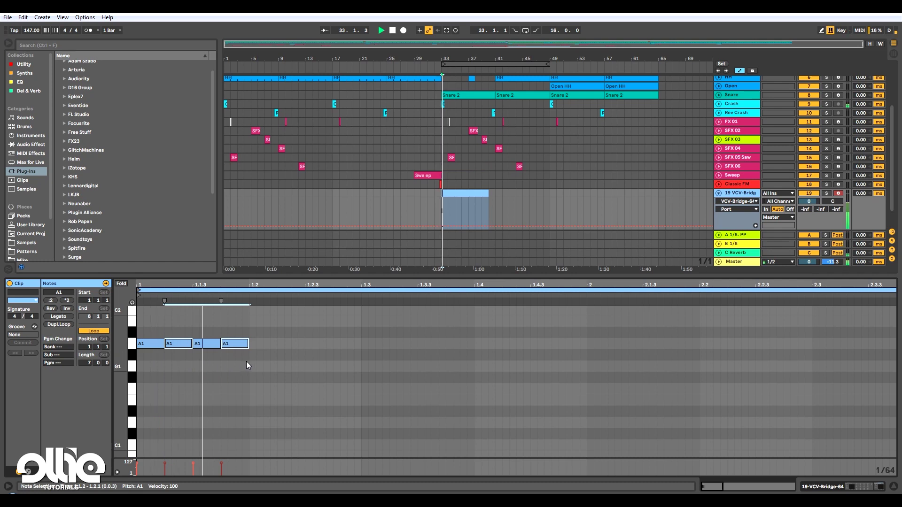
pyautogui.click(827, 193)
pyautogui.click(272, 362)
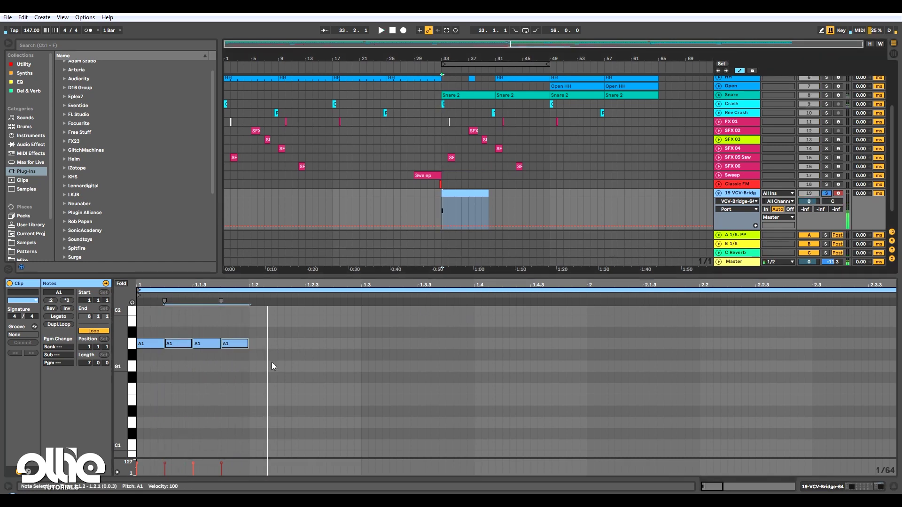
# Step: Delete the second and fourth A1 notes of the first beat
pyautogui.click(176, 344)
pyautogui.press('Delete')
pyautogui.click(235, 343)
pyautogui.press('Delete')
# Step: Duplicate the two remaining A1 notes repeatedly until the pattern fills all seven bars of the clip
pyautogui.moveTo(242, 377); pyautogui.dragTo(136, 304)
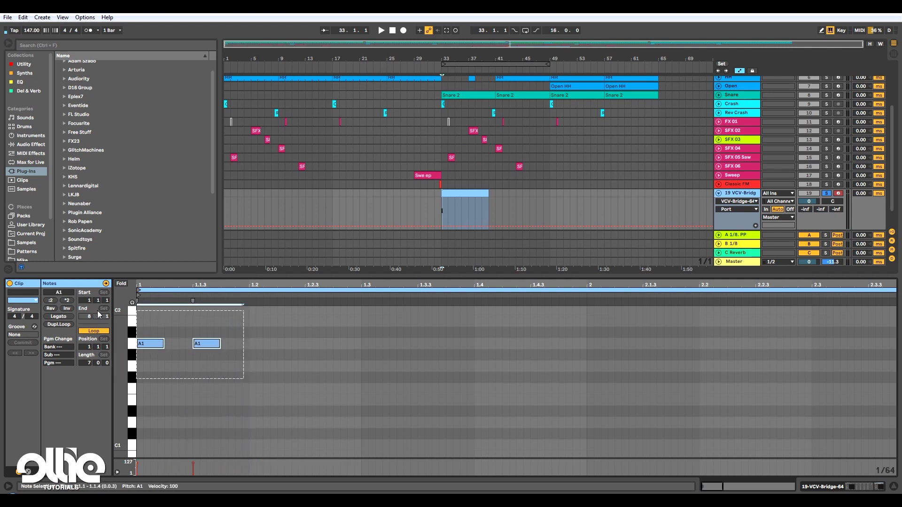
pyautogui.hotkey('ctrl', 'd')
pyautogui.moveTo(352, 380); pyautogui.dragTo(145, 334)
pyautogui.hotkey('ctrl', 'd')
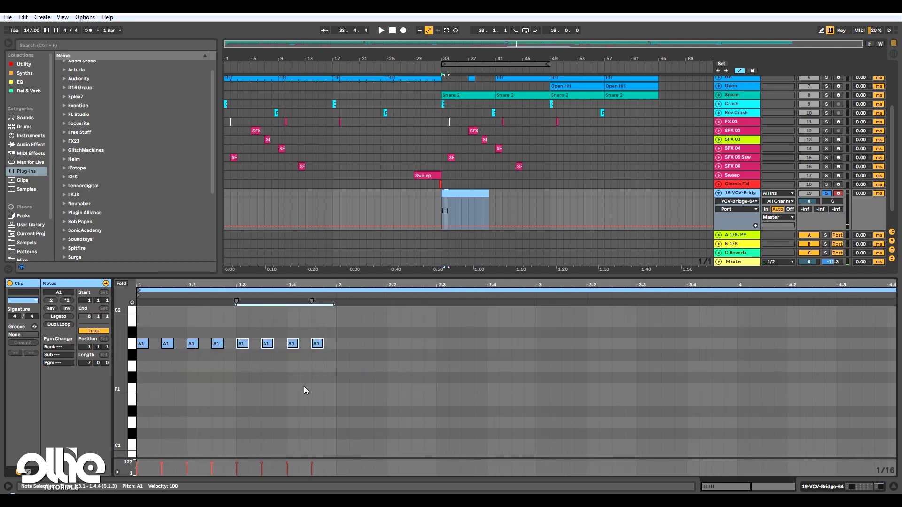
pyautogui.click(220, 366)
pyautogui.hotkey('ctrl', 'a')
pyautogui.hotkey('ctrl', 'd')
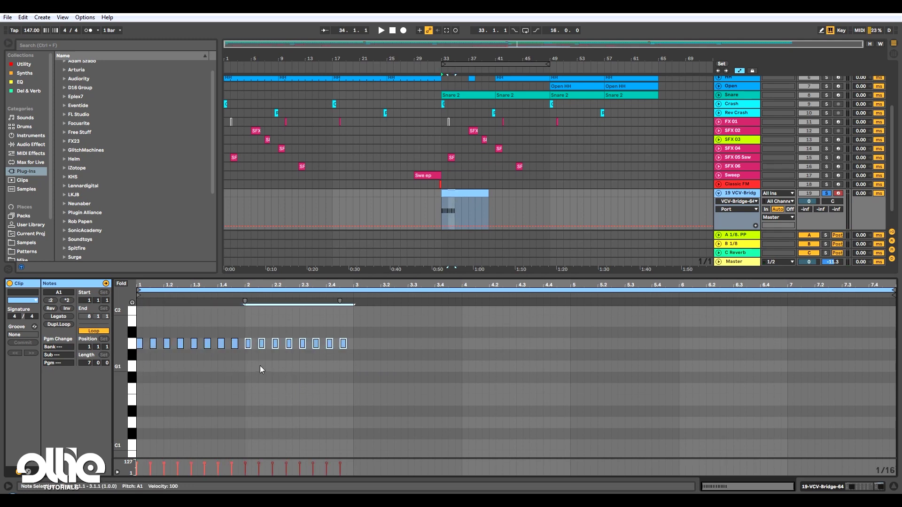
pyautogui.hotkey('ctrl', 'd')
pyautogui.hotkey('ctrl', 'd')
pyautogui.hotkey('ctrl', 'd')
pyautogui.hotkey('ctrl', 'd')
pyautogui.hotkey('ctrl', 'd')
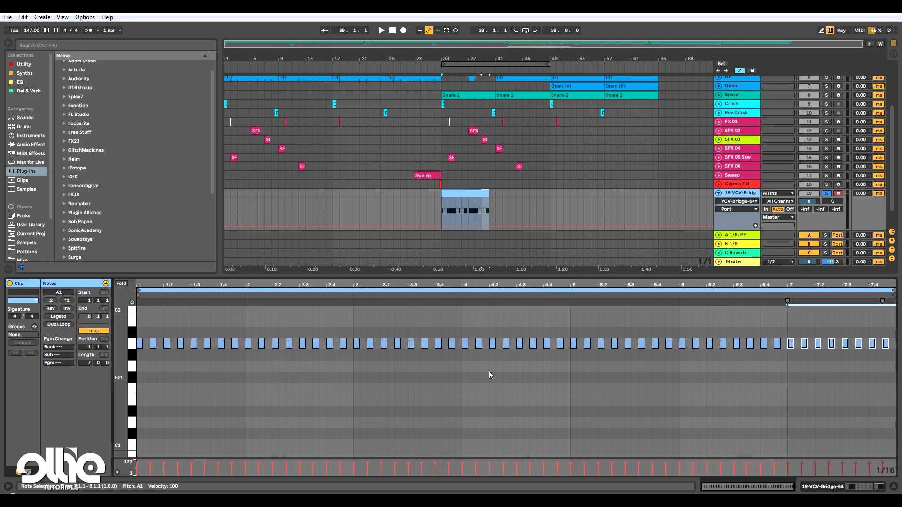
# Step: Play the soloed A1 pattern and switch to VCV Rack to check the patch during playback
pyautogui.press('space')
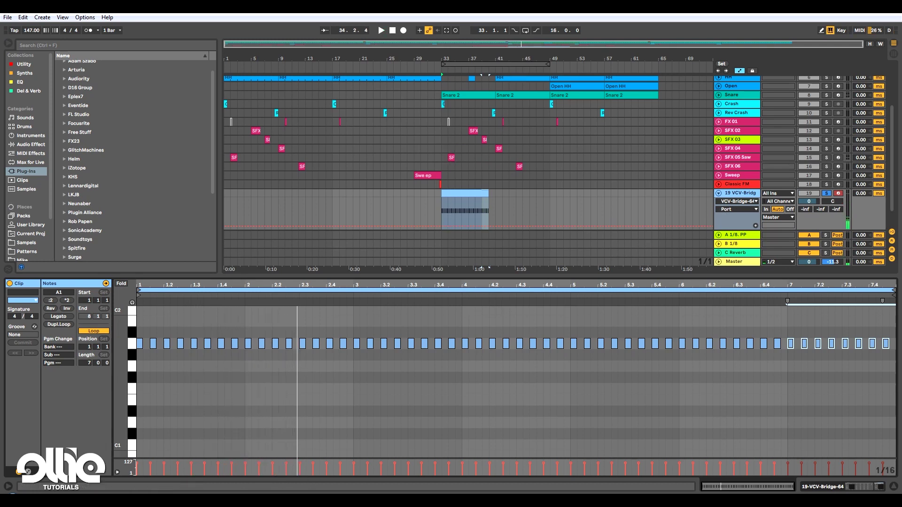
pyautogui.moveTo(233, 500)
pyautogui.click(233, 442)
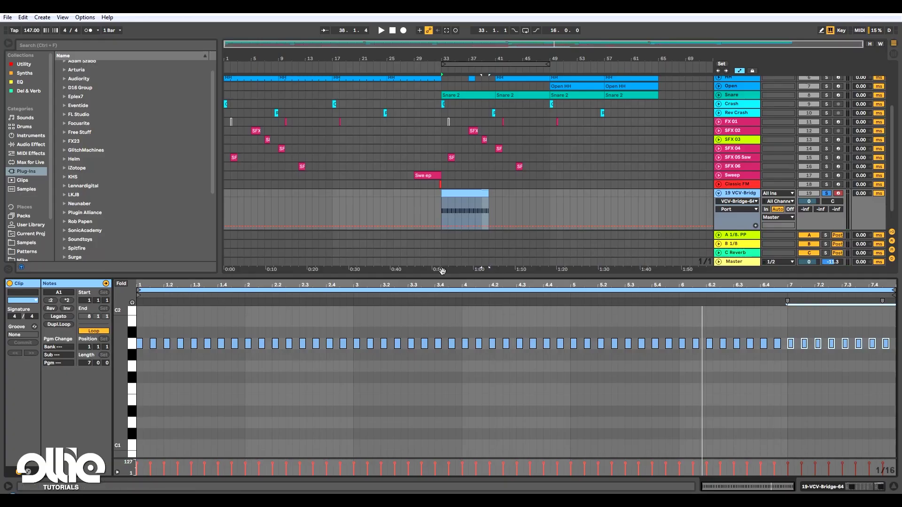
# Step: Copy the A1 notes onto the empty sixteenths, shorten all notes to leave small gaps between them, and play the clip
pyautogui.click(272, 376)
pyautogui.hotkey('ctrl', 'a')
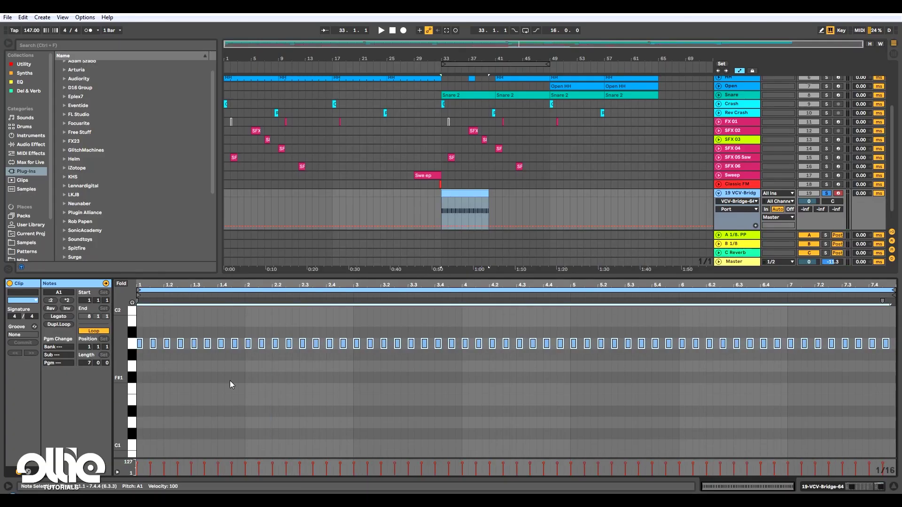
pyautogui.moveTo(160, 288)
pyautogui.mouseDown()
pyautogui.moveTo(159, 320)
pyautogui.moveTo(158, 298)
pyautogui.mouseUp()
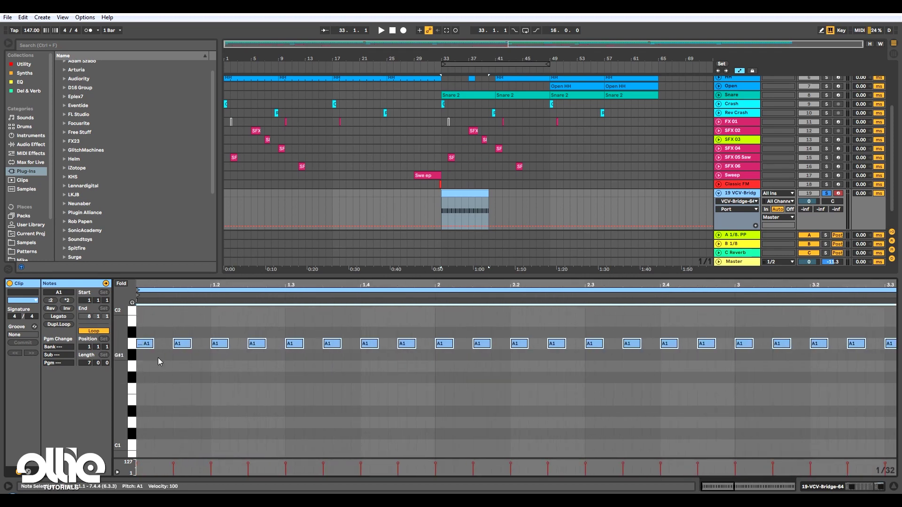
pyautogui.hotkey('ctrl', 'd')
pyautogui.scroll(3, 169, 345)
pyautogui.moveTo(180, 343); pyautogui.dragTo(169, 341)
pyautogui.press('space')
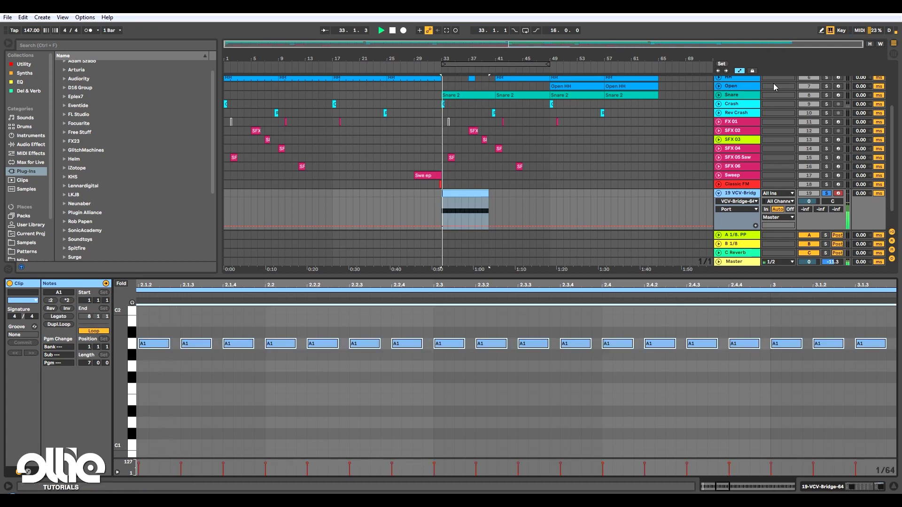
pyautogui.hotkey('alt', 'Tab')
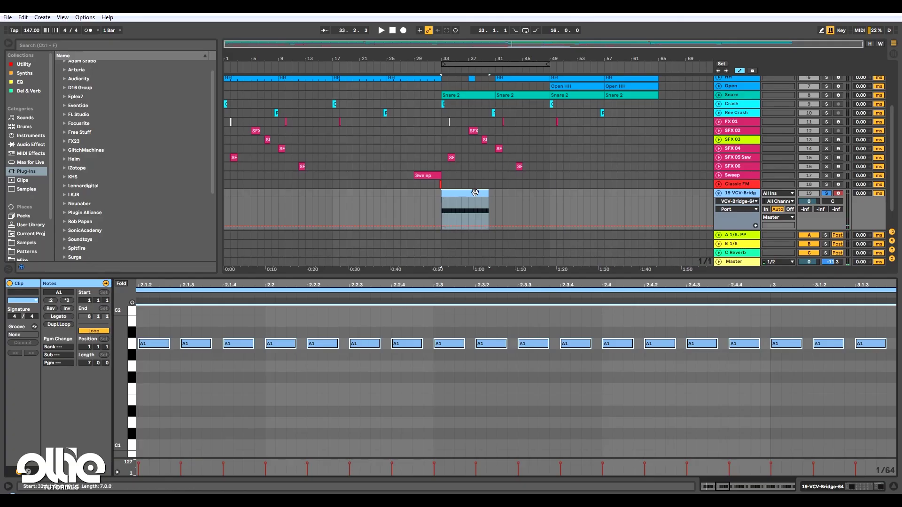
# Step: Extend the clip's end to bar 41, loop the arrangement over its eight bars, and switch to VCV Rack
pyautogui.moveTo(487, 195); pyautogui.dragTo(496, 196)
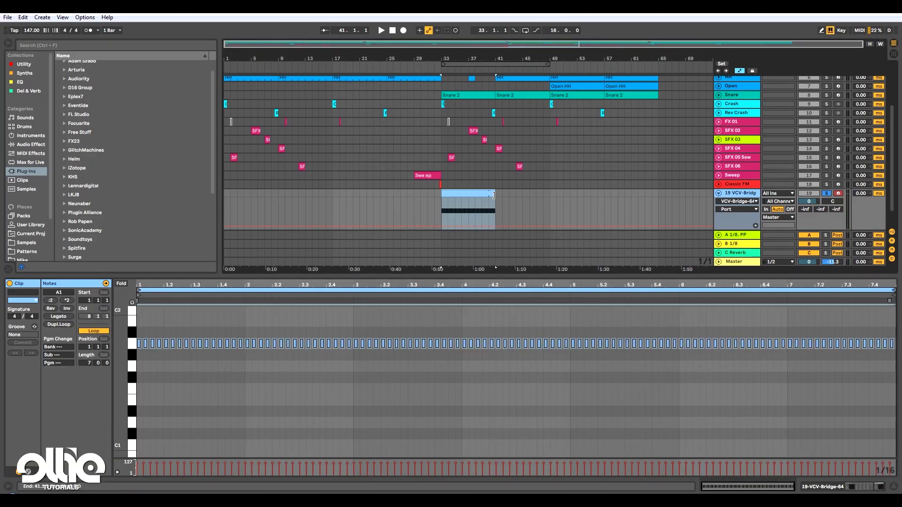
pyautogui.hotkey('ctrl', 'l')
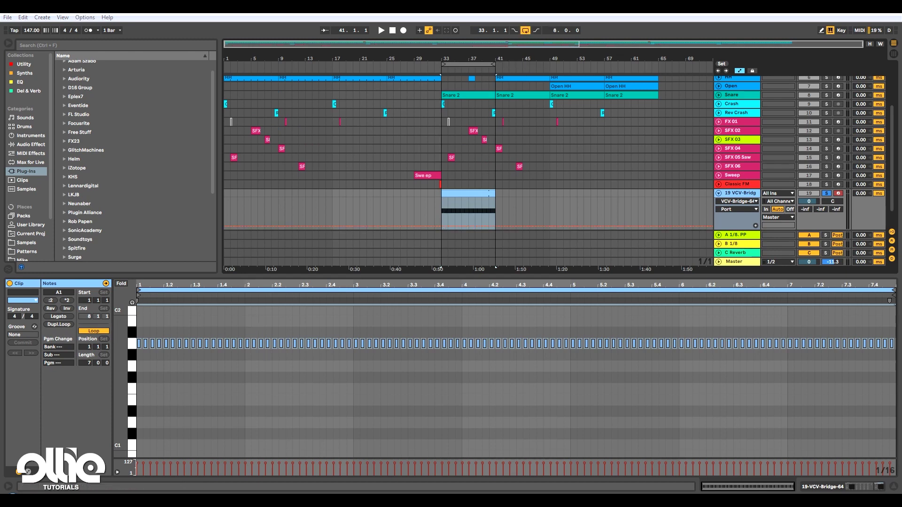
pyautogui.hotkey('alt', 'Tab')
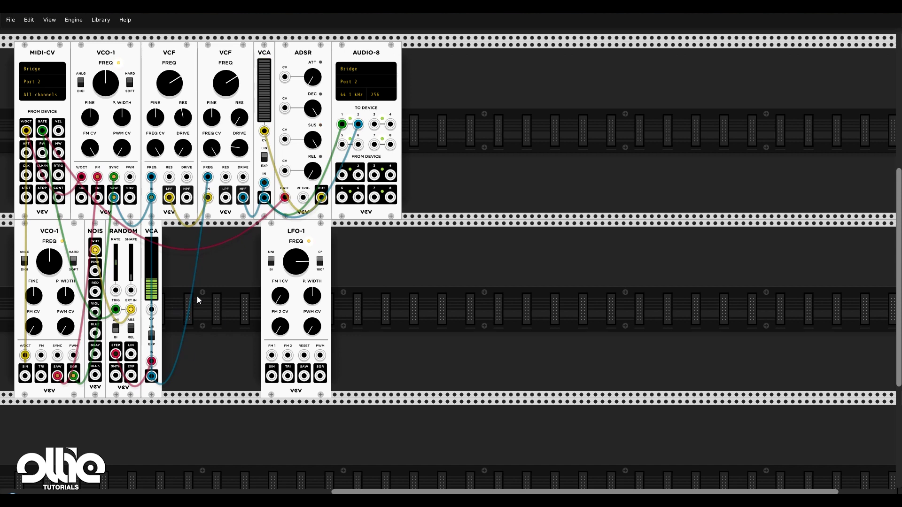
# Step: Duplicate the RANDOM module, placing the copy beside the lower VCO-1 and the original with its noise and VCA modules against LFO-1
pyautogui.rightClick(120, 235)
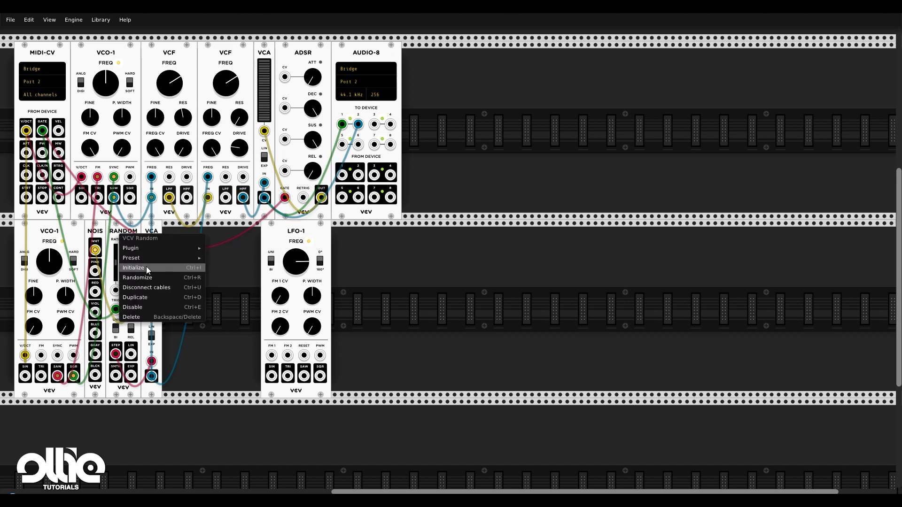
pyautogui.click(151, 297)
pyautogui.moveTo(176, 234); pyautogui.dragTo(197, 235)
pyautogui.moveTo(137, 242); pyautogui.dragTo(114, 243)
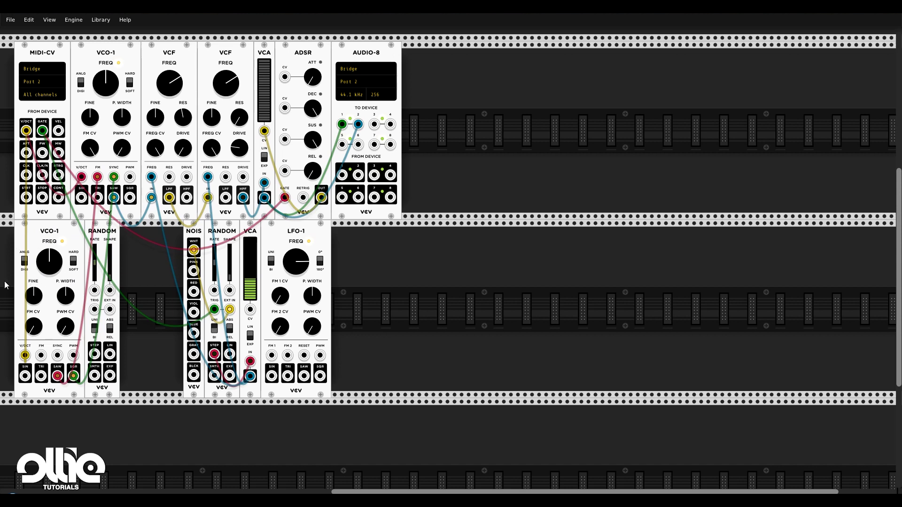
pyautogui.moveTo(37, 242); pyautogui.dragTo(38, 251)
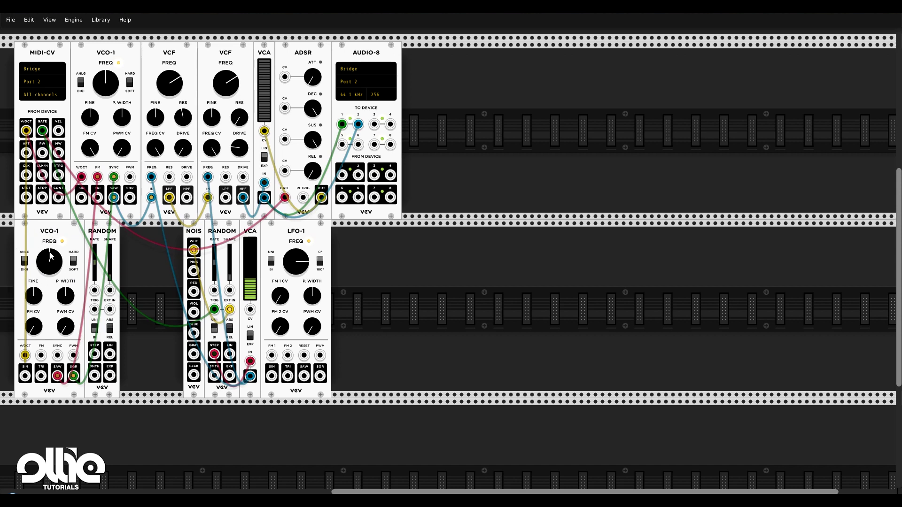
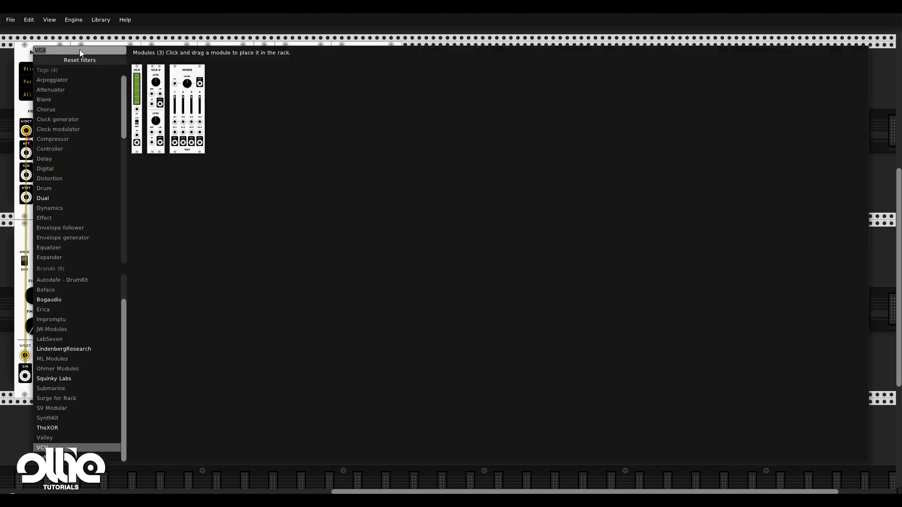
# Step: Add the VCV SCOPE module and place it directly after AUDIO-8 in the upper row
pyautogui.press('BackSpace')
pyautogui.click(576, 85)
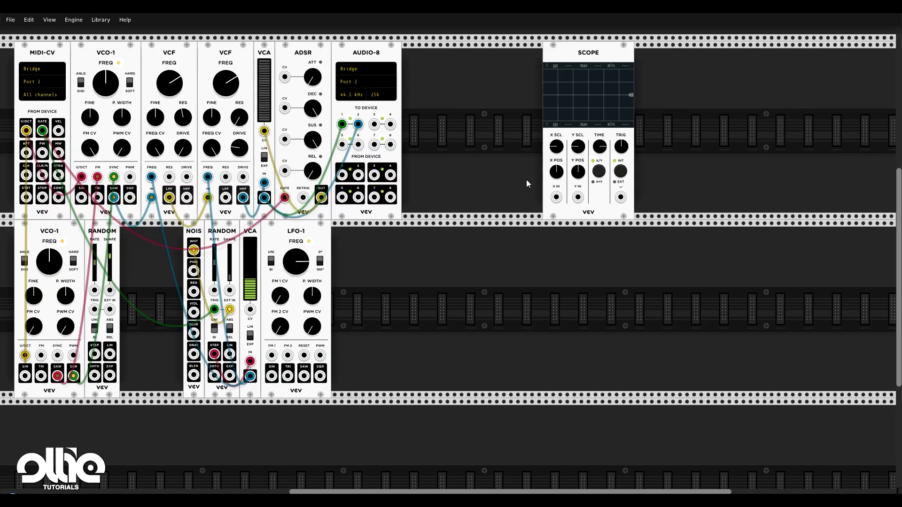
pyautogui.moveTo(588, 56); pyautogui.dragTo(400, 84)
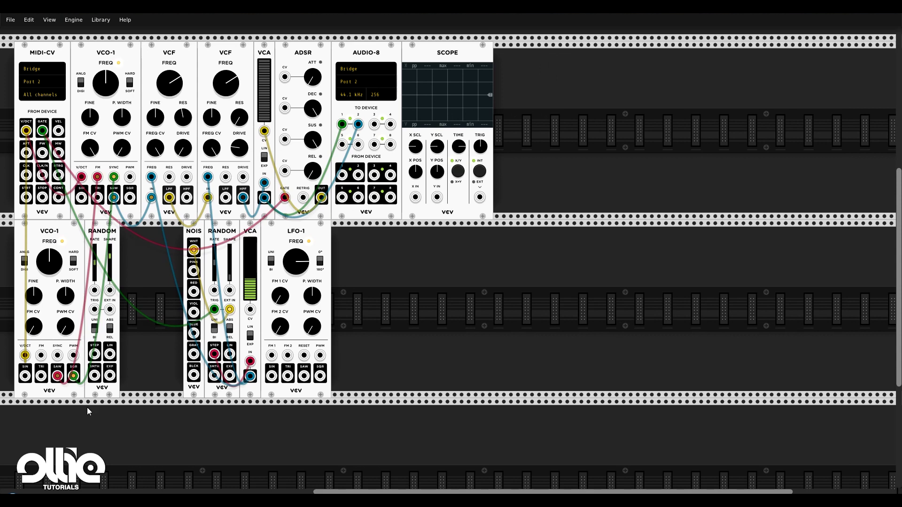
# Step: Monitor the RANDOM module beside the lower VCO-1 on SCOPE, moving the cable from STEP to SMTH and into Y IN, and raise its SHAPE
pyautogui.moveTo(94, 354)
pyautogui.mouseDown()
pyautogui.moveTo(396, 277)
pyautogui.moveTo(415, 198)
pyautogui.mouseUp()
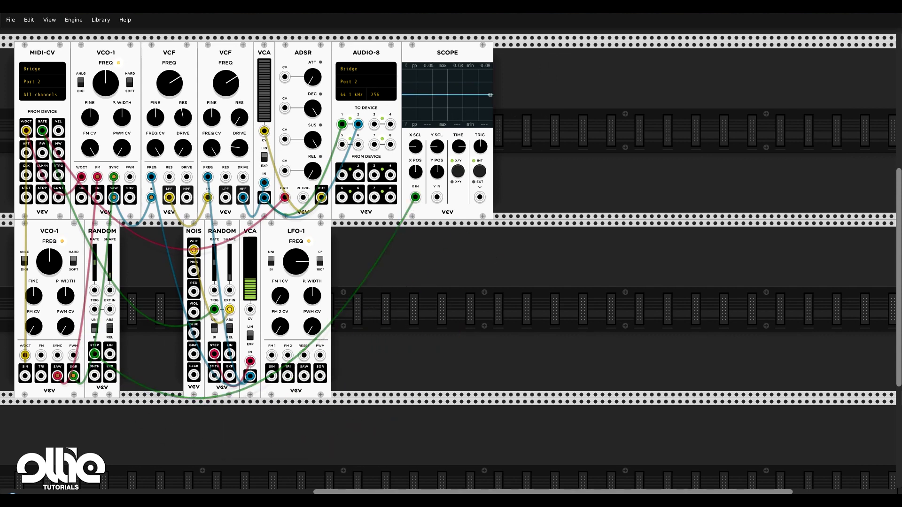
pyautogui.moveTo(94, 354)
pyautogui.mouseDown()
pyautogui.moveTo(97, 384)
pyautogui.moveTo(95, 376)
pyautogui.mouseUp()
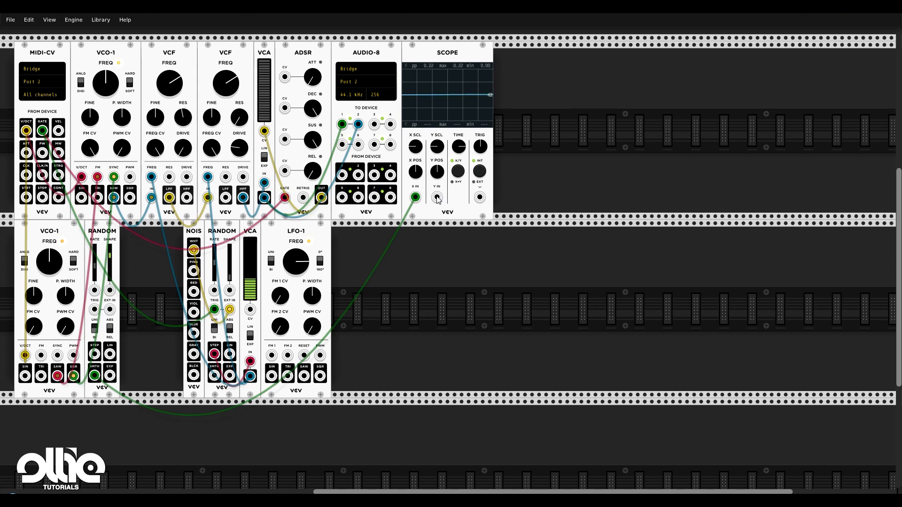
pyautogui.moveTo(415, 197); pyautogui.dragTo(433, 203)
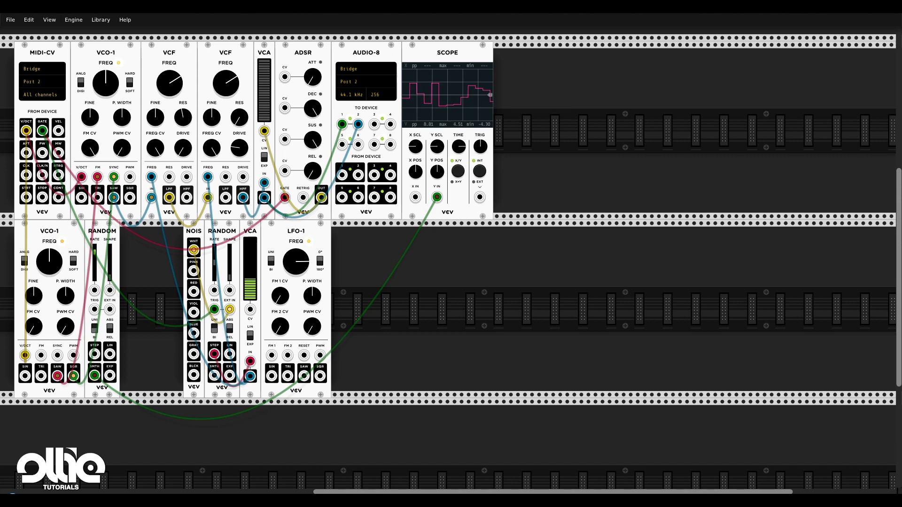
pyautogui.moveTo(109, 280); pyautogui.dragTo(109, 261)
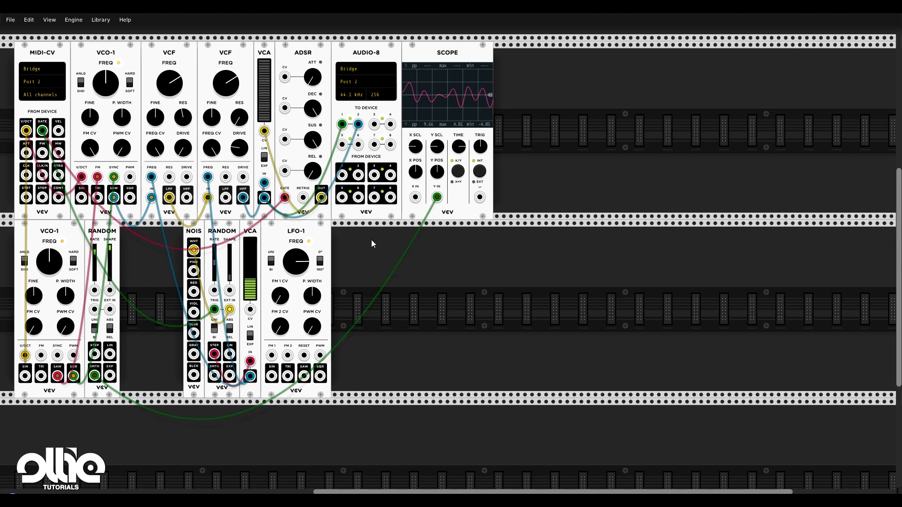
# Step: Move the random SMTH cable from SCOPE to the lower VCO-1's FM input and turn up that oscillator's FM CV amount
pyautogui.moveTo(437, 198); pyautogui.dragTo(76, 334)
pyautogui.hscroll(3, 70, 240)
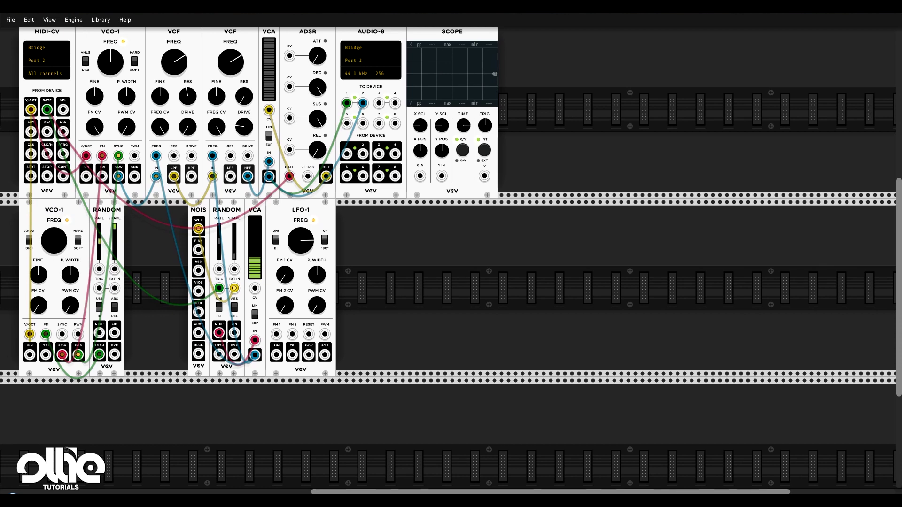
pyautogui.scroll(-2, 272, 299)
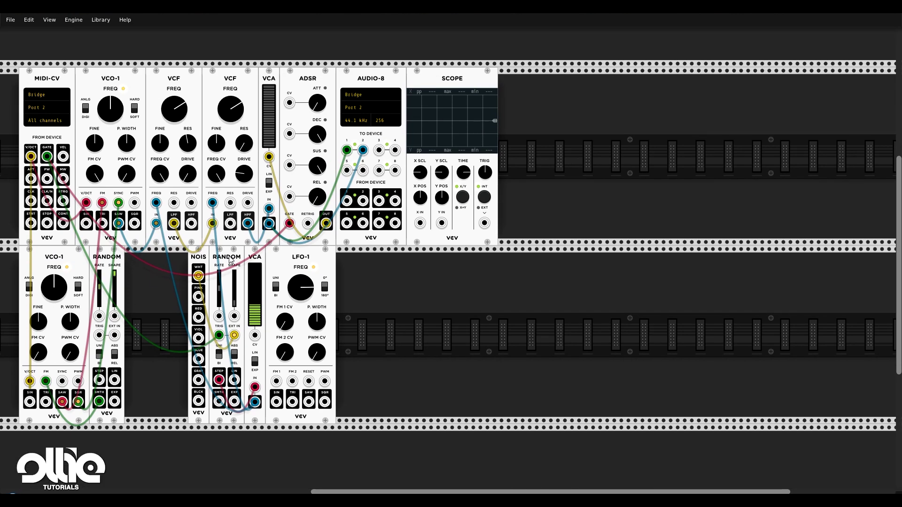
pyautogui.scroll(2, 217, 266)
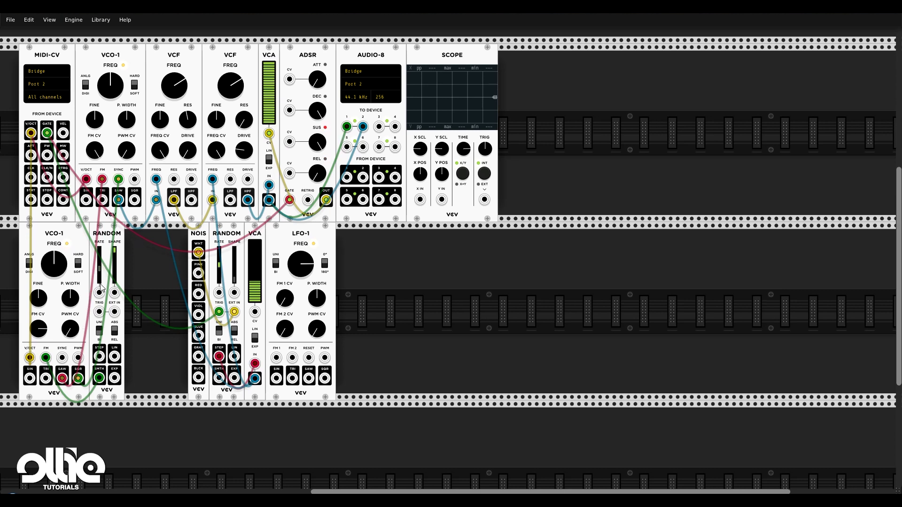
pyautogui.moveTo(39, 330); pyautogui.dragTo(39, 323)
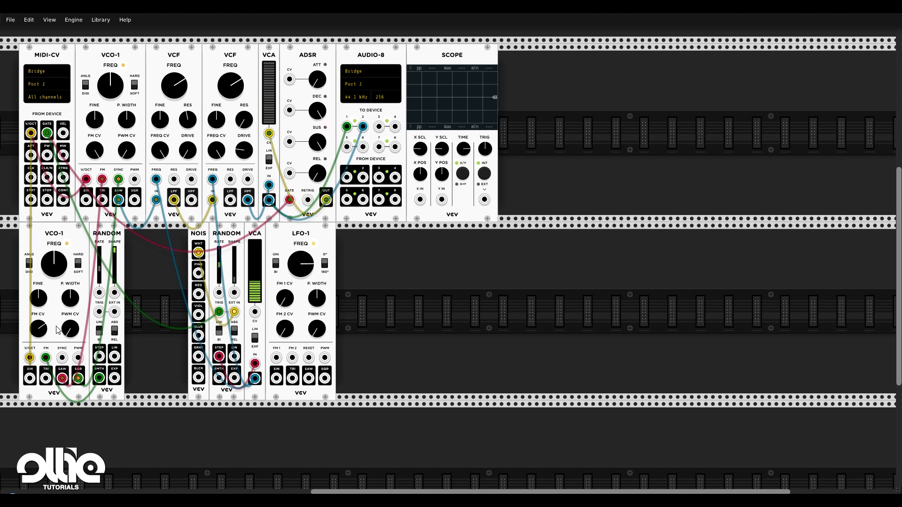
pyautogui.moveTo(40, 331); pyautogui.dragTo(39, 324)
# Step: Lower LFO-1's frequency and shift the module away from the VCA, placing a new MIXER module in the gap
pyautogui.moveTo(308, 263); pyautogui.dragTo(308, 258)
pyautogui.moveTo(289, 241); pyautogui.dragTo(367, 241)
pyautogui.rightClick(304, 282)
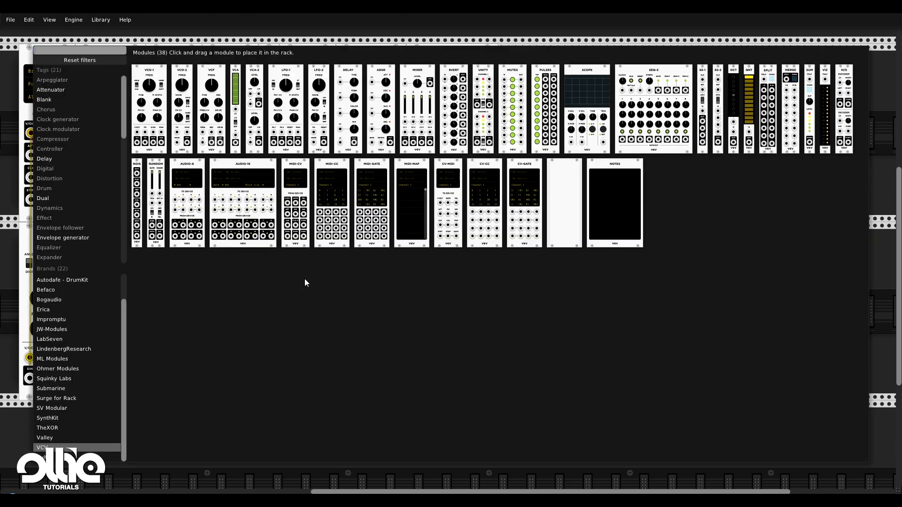
pyautogui.press('Escape')
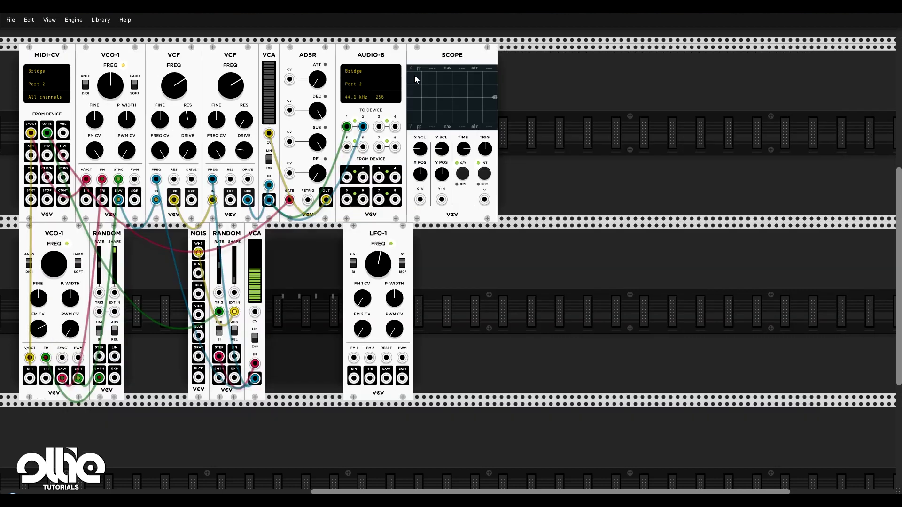
pyautogui.moveTo(541, 61); pyautogui.dragTo(308, 239)
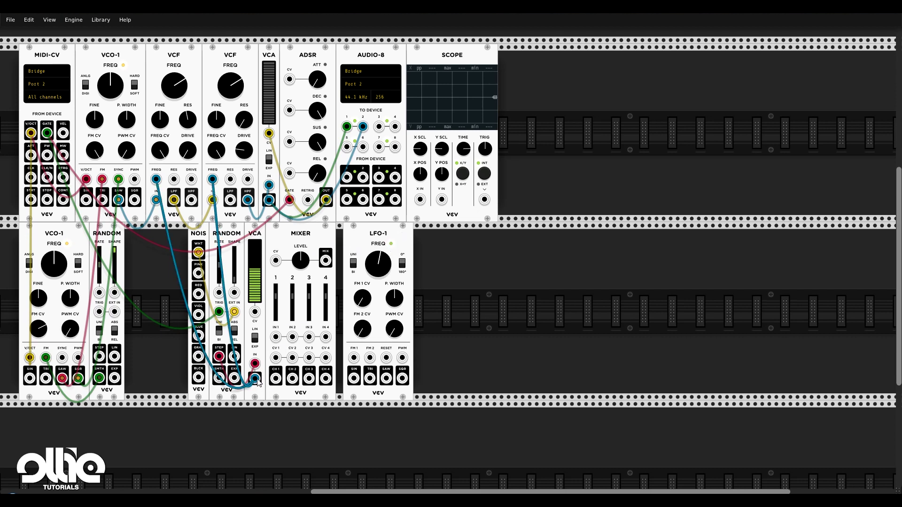
# Step: Move both VCF FREQ cables from the lower VCA's output to the MIXER's MIX output, and the random STEP cable to MIXER IN 1
pyautogui.moveTo(254, 383); pyautogui.dragTo(327, 266)
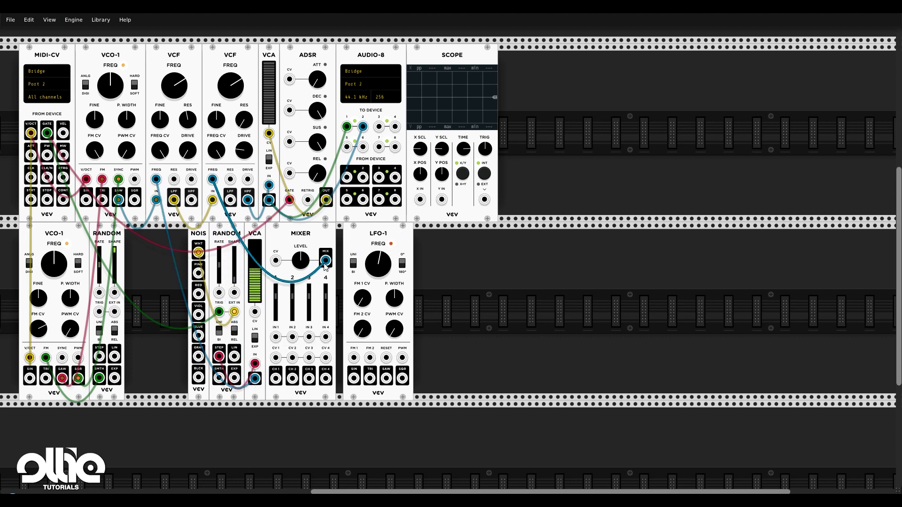
pyautogui.moveTo(255, 378); pyautogui.dragTo(198, 253)
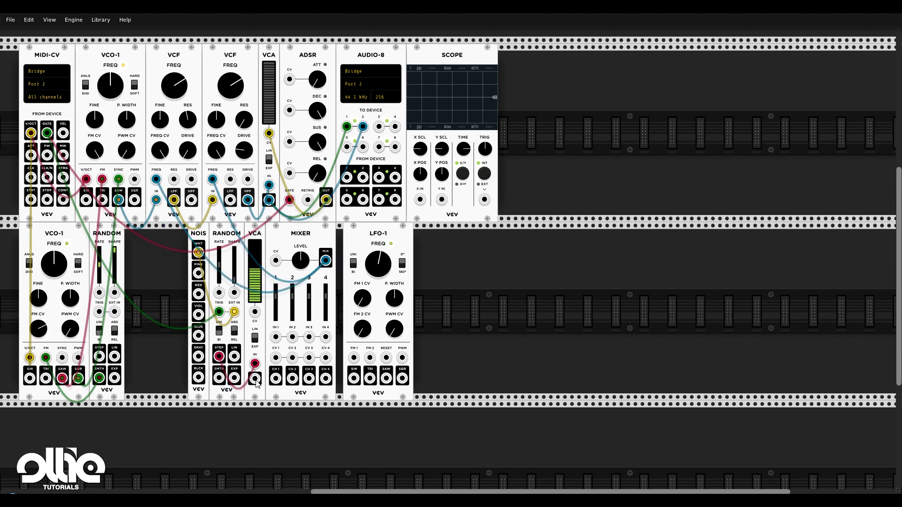
pyautogui.moveTo(254, 364); pyautogui.dragTo(275, 337)
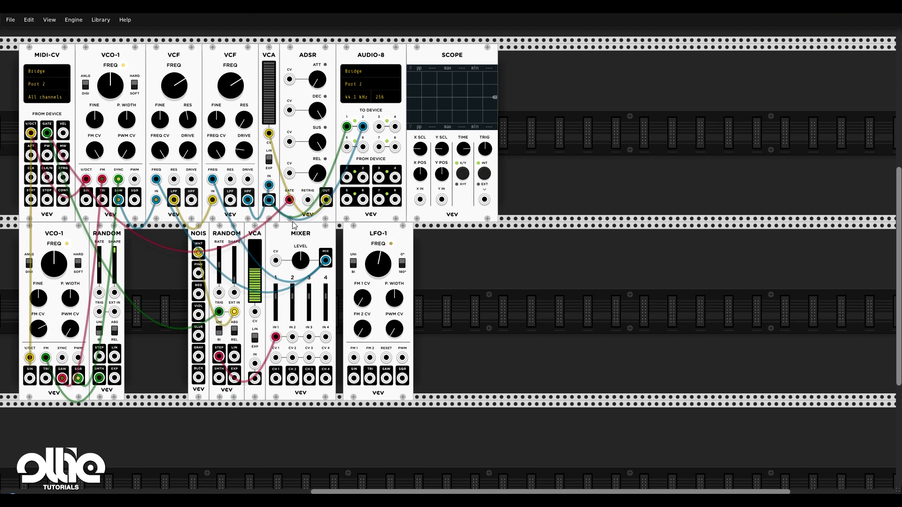
# Step: Delete the unused lower VCA and close the gap, ordering LFO-1 directly after RANDOM with the MIXER behind it
pyautogui.rightClick(260, 235)
pyautogui.click(282, 318)
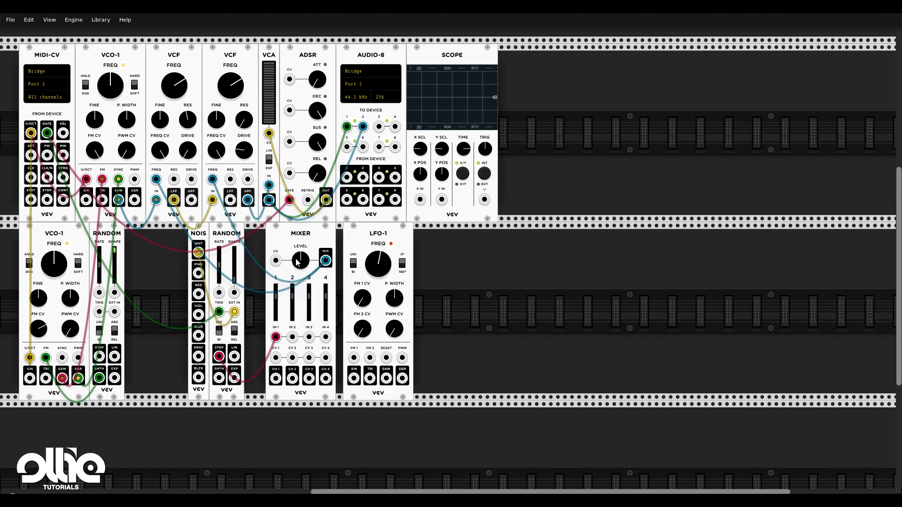
pyautogui.moveTo(307, 246); pyautogui.dragTo(281, 247)
pyautogui.moveTo(383, 236); pyautogui.dragTo(354, 236)
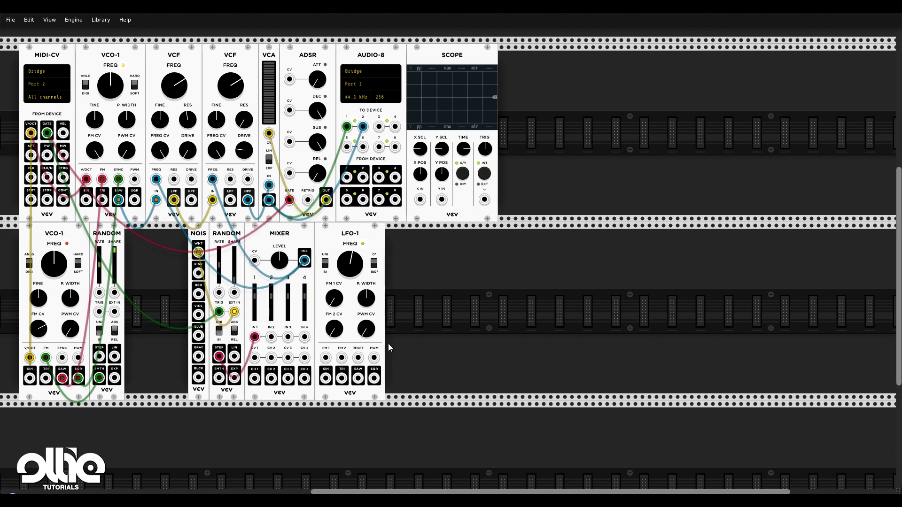
pyautogui.moveTo(282, 242); pyautogui.dragTo(257, 253)
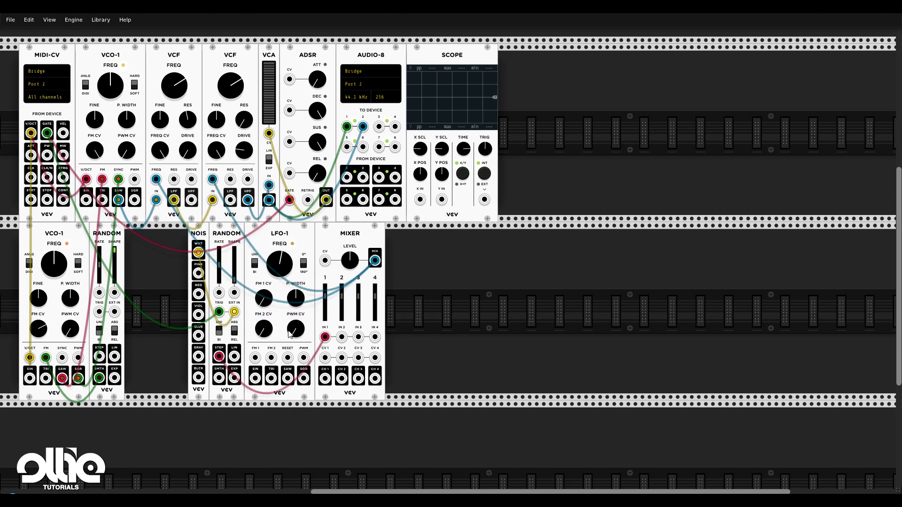
# Step: Patch LFO-1's TRI output into MIXER IN 2 and lower channel 2, the LFO frequency and the overall mix level
pyautogui.moveTo(271, 377); pyautogui.dragTo(344, 341)
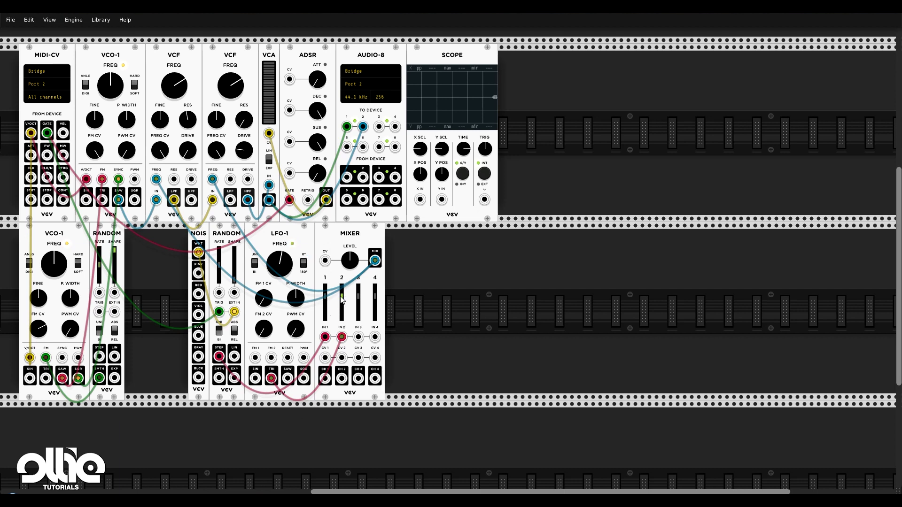
pyautogui.moveTo(341, 295); pyautogui.dragTo(336, 312)
pyautogui.moveTo(288, 268); pyautogui.dragTo(286, 266)
pyautogui.moveTo(351, 263); pyautogui.dragTo(351, 258)
# Step: Set the cutoff frequency of both VCF modules to 700 Hz
pyautogui.rightClick(178, 91)
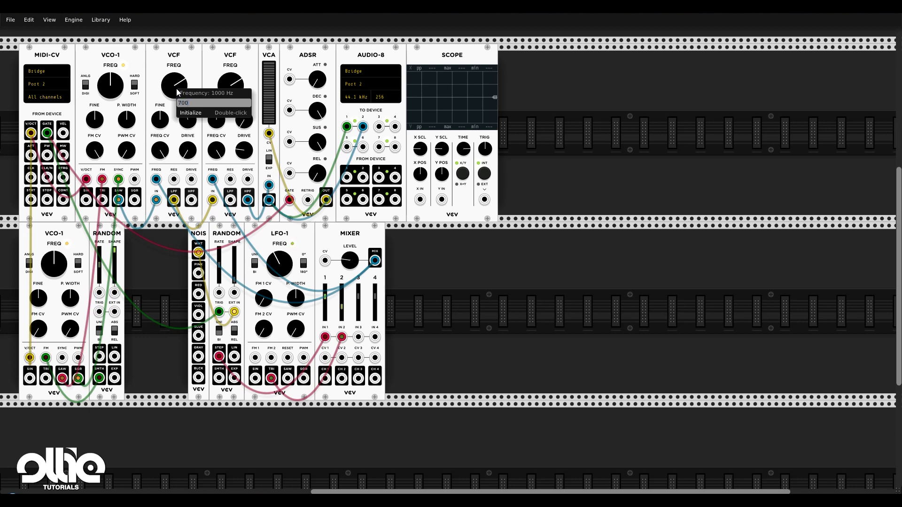
pyautogui.press('Return')
pyautogui.rightClick(228, 88)
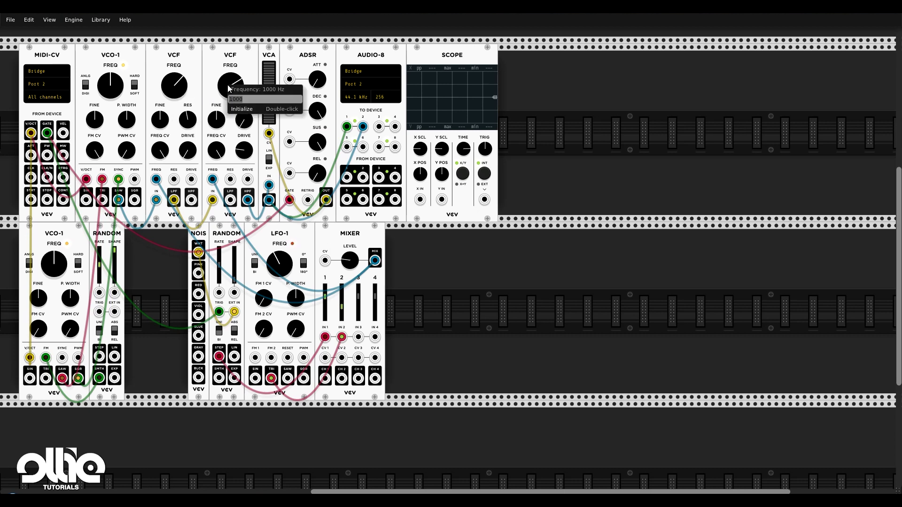
pyautogui.write('700')
pyautogui.press('Return')
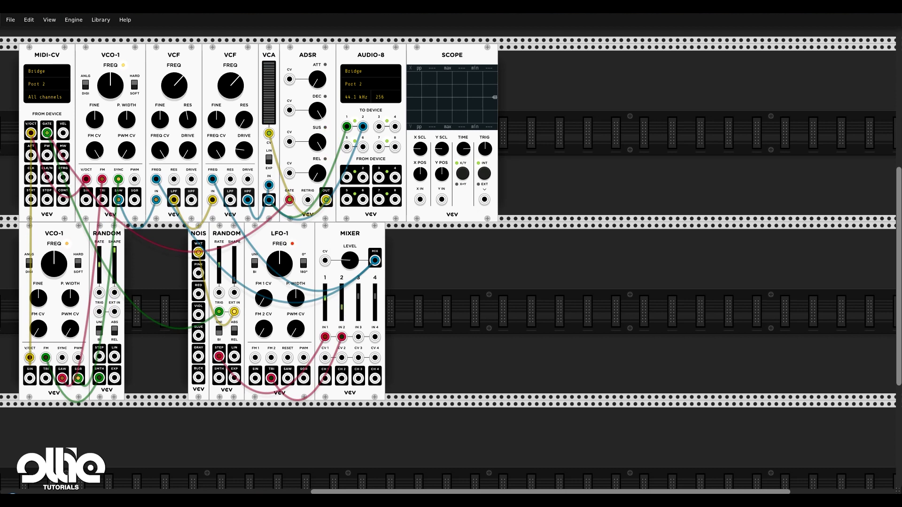
# Step: Raise the MIXER's channel 1 and channel 2 levels slightly to balance the random and LFO filter modulation
pyautogui.moveTo(325, 297); pyautogui.dragTo(325, 288)
pyautogui.moveTo(342, 307); pyautogui.dragTo(342, 304)
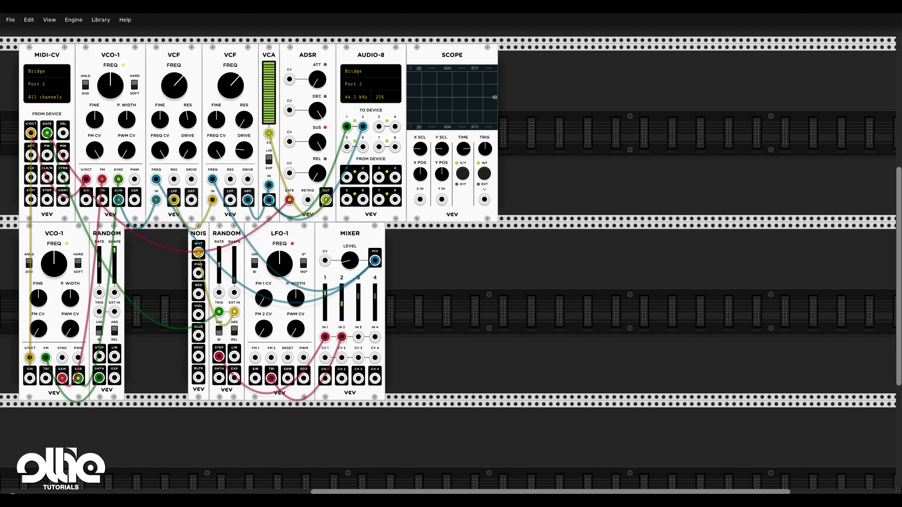
pyautogui.moveTo(328, 293); pyautogui.dragTo(342, 303)
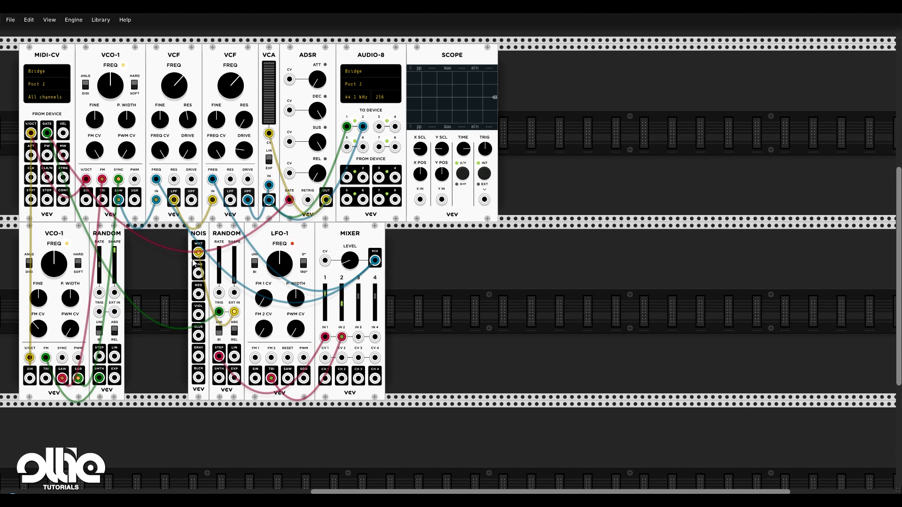
# Step: Add another RANDOM module and place it directly before the NOIS module in the lower row
pyautogui.rightClick(170, 281)
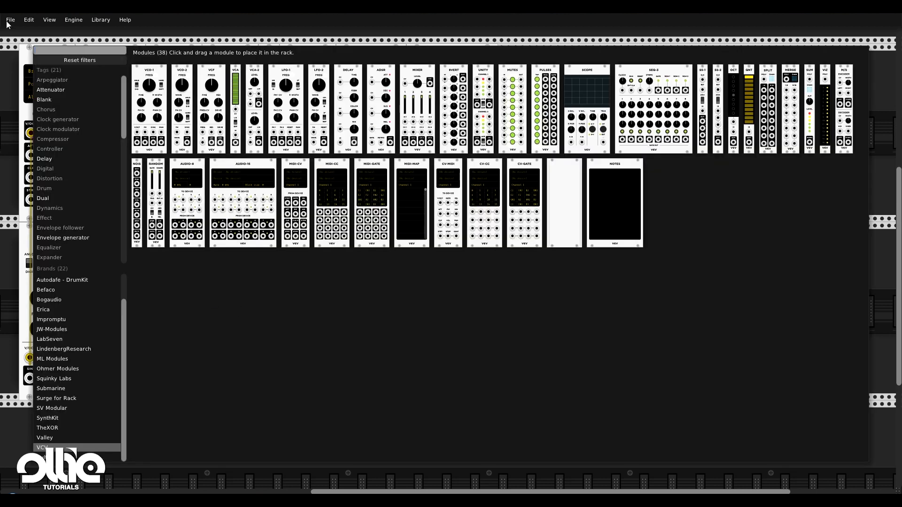
pyautogui.moveTo(152, 172); pyautogui.dragTo(390, 263)
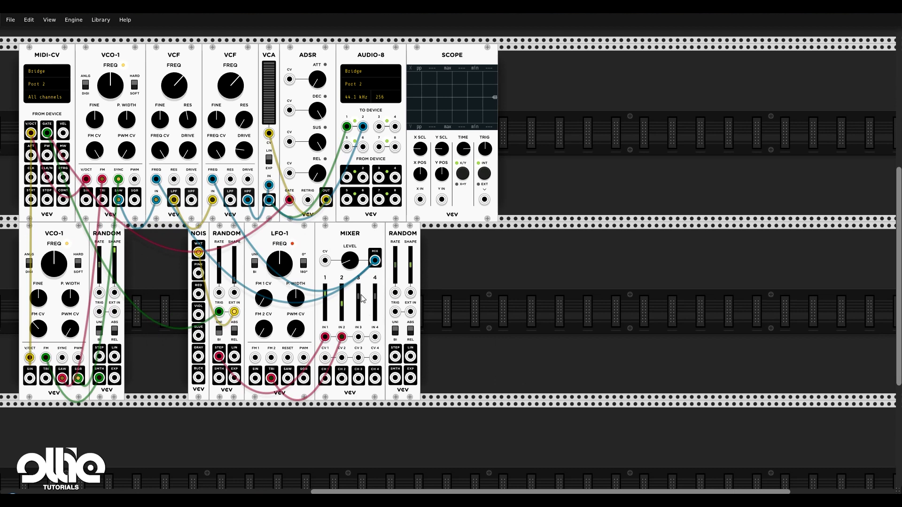
pyautogui.moveTo(410, 260); pyautogui.dragTo(177, 261)
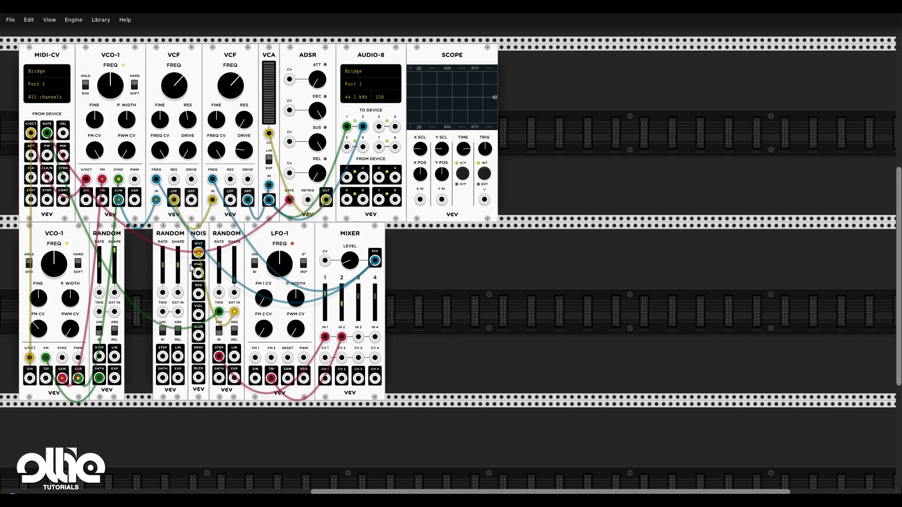
# Step: Patch the noise module's white output into the new RANDOM's EXT IN and the MIDI-CV gate into its TRIG input
pyautogui.moveTo(162, 292); pyautogui.dragTo(47, 133)
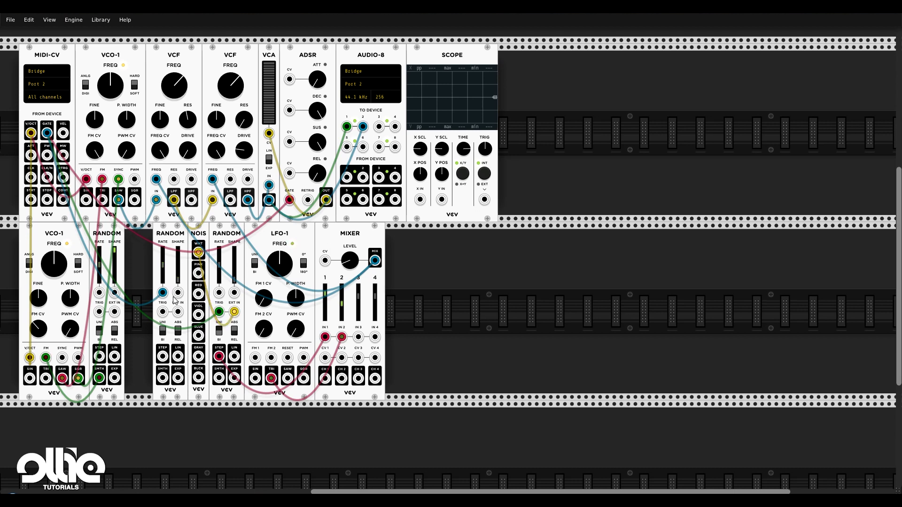
pyautogui.moveTo(178, 312)
pyautogui.mouseDown()
pyautogui.moveTo(184, 306)
pyautogui.moveTo(178, 312)
pyautogui.mouseUp()
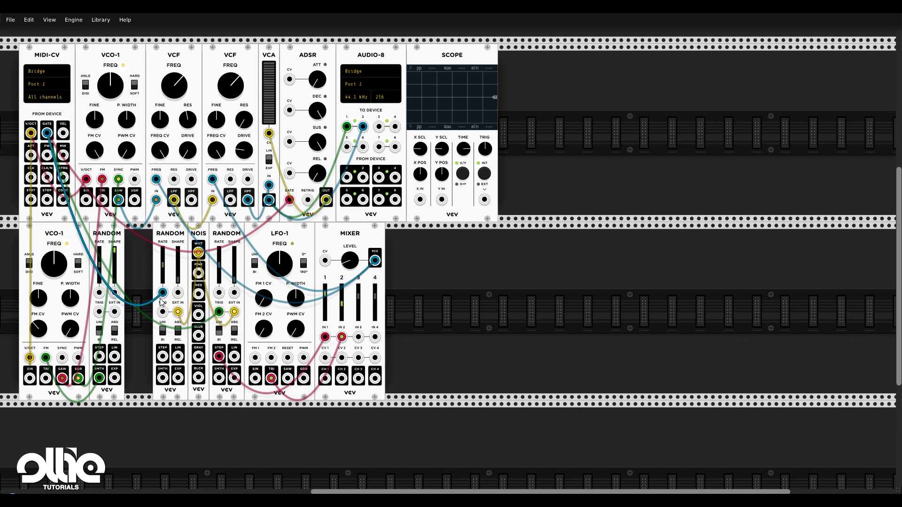
pyautogui.moveTo(47, 133); pyautogui.dragTo(163, 312)
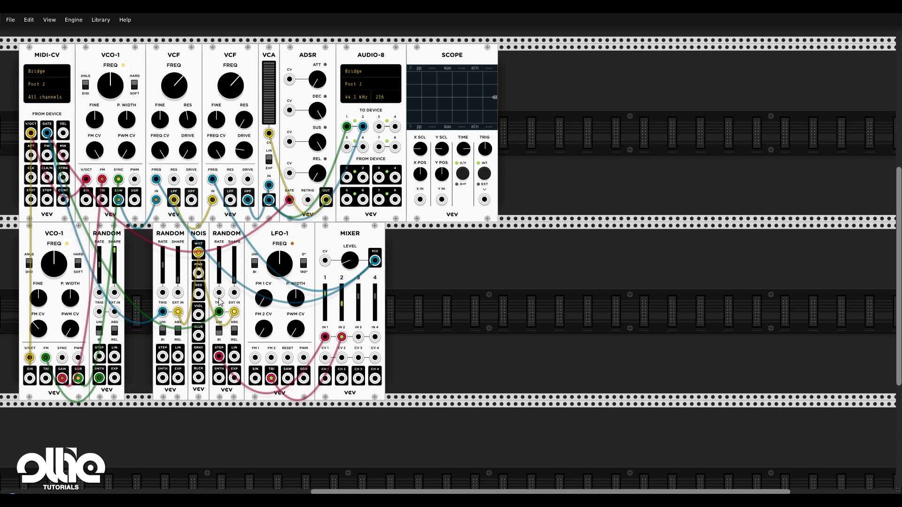
pyautogui.moveTo(162, 357)
pyautogui.mouseDown()
pyautogui.moveTo(160, 397)
pyautogui.moveTo(158, 375)
pyautogui.moveTo(288, 107)
pyautogui.moveTo(150, 364)
pyautogui.moveTo(162, 364)
pyautogui.mouseUp()
# Step: Search the module browser for "vca", add the VCA module and place it directly before the new RANDOM in the lower row
pyautogui.rightClick(425, 272)
pyautogui.write('v')
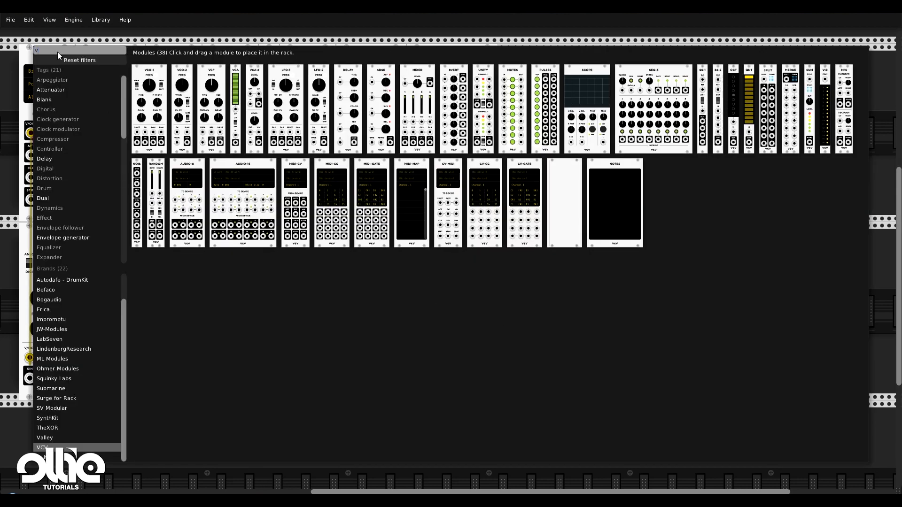
pyautogui.write('ca')
pyautogui.click(139, 75)
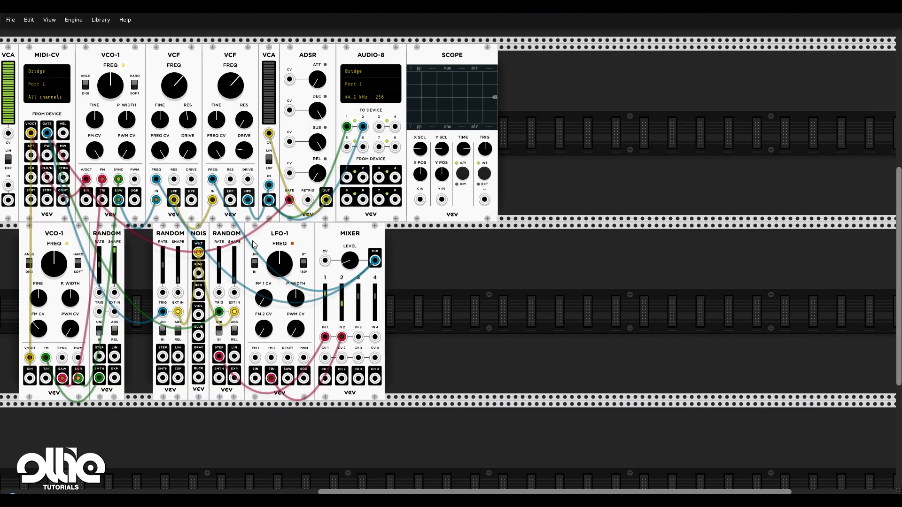
pyautogui.moveTo(12, 56); pyautogui.dragTo(147, 235)
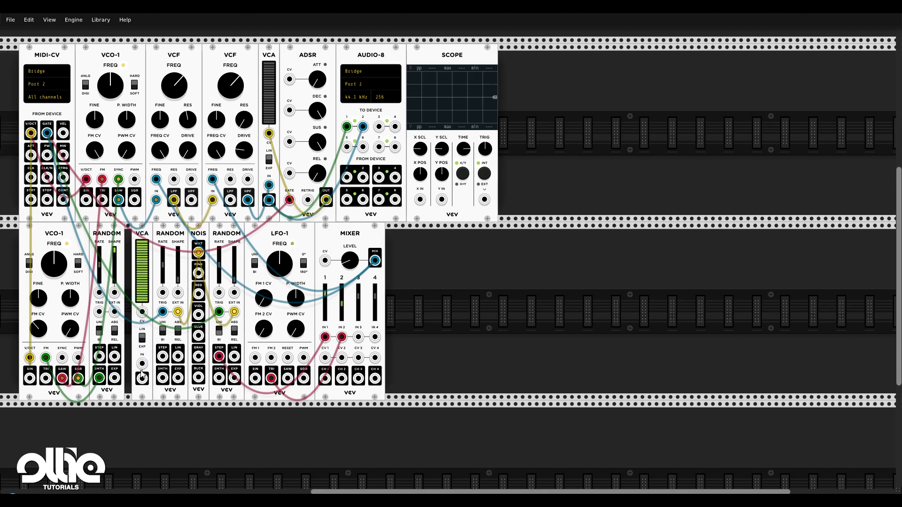
# Step: Route the new RANDOM's STEP output through the added VCA into the ADSR's decay CV, and adjust the VCA level and envelope knobs
pyautogui.moveTo(142, 364); pyautogui.dragTo(289, 110)
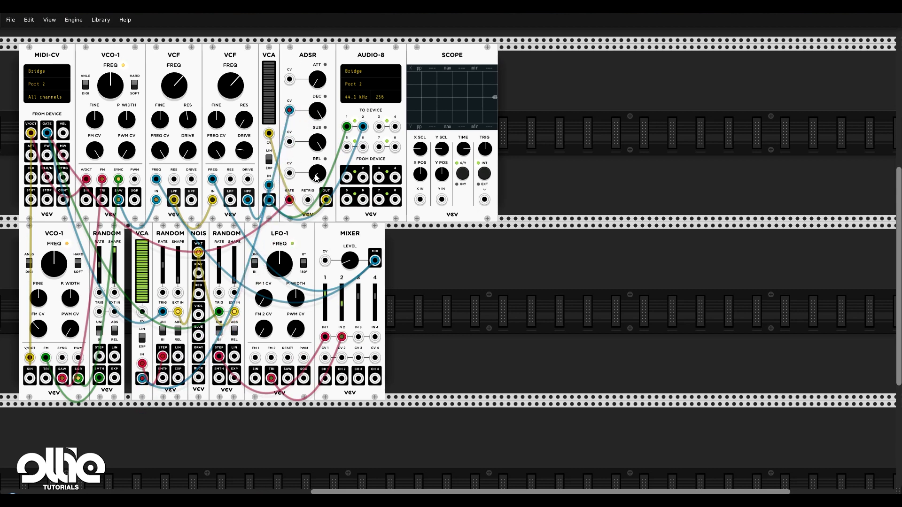
pyautogui.moveTo(322, 145); pyautogui.dragTo(322, 139)
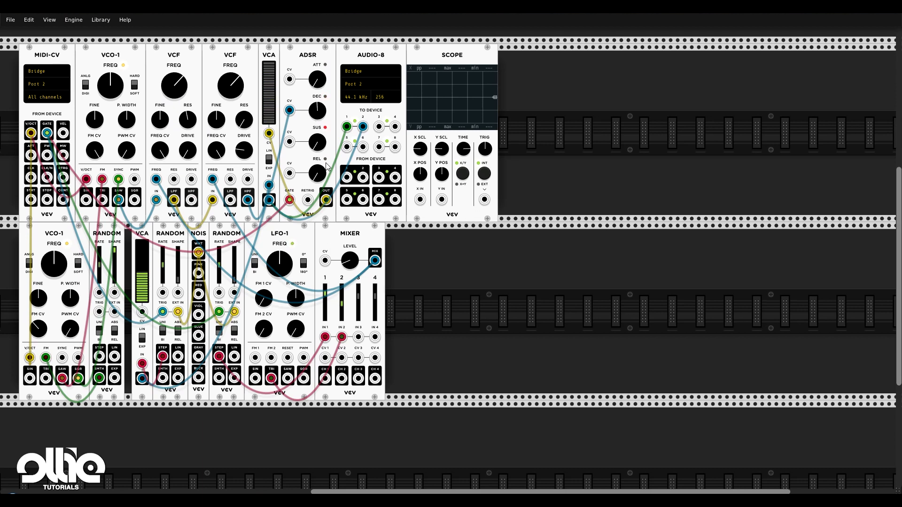
pyautogui.moveTo(327, 166); pyautogui.dragTo(327, 153)
# Step: Reset the first VCF's cutoff frequency to its default and lower the second VCF's frequency to the same middle position
pyautogui.rightClick(171, 82)
pyautogui.click(173, 111)
pyautogui.moveTo(230, 86); pyautogui.dragTo(230, 86)
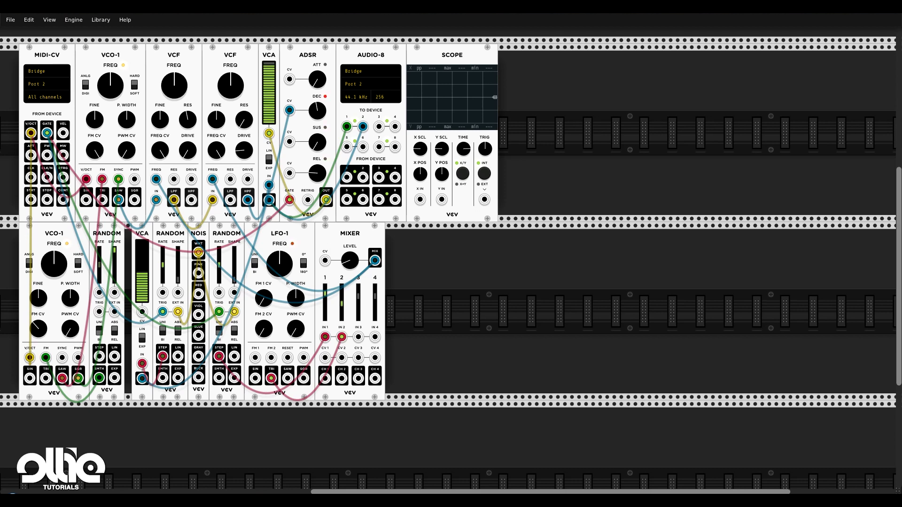
# Step: Set both VCFs' cutoff frequencies to the same value slightly above the default and adjust the mixer's channel 1 level
pyautogui.rightClick(173, 82)
pyautogui.write('440')
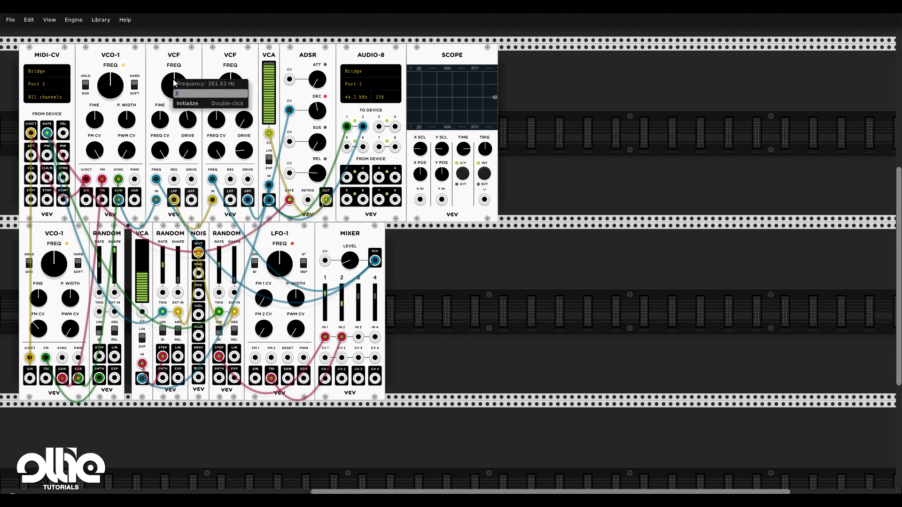
pyautogui.press('Return')
pyautogui.rightClick(232, 91)
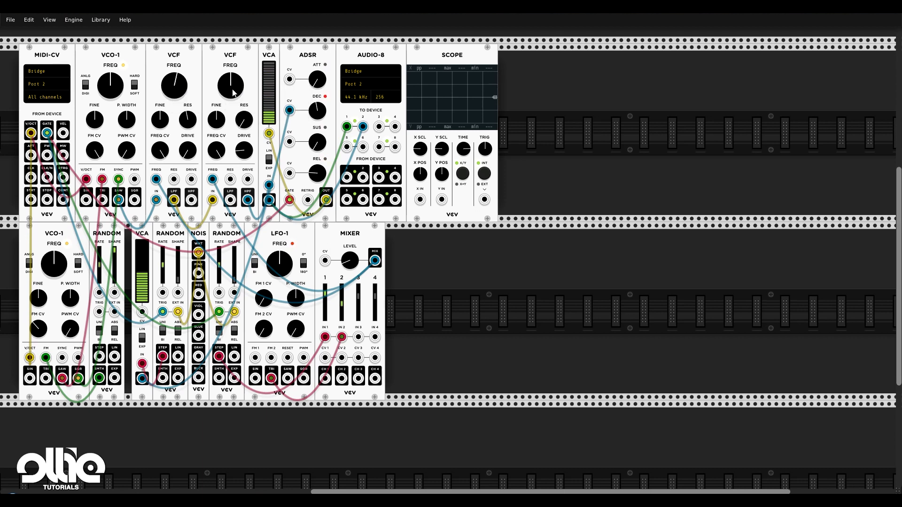
pyautogui.write('440')
pyautogui.press('Return')
pyautogui.moveTo(328, 295); pyautogui.dragTo(328, 288)
# Step: In Ableton Live, play the full mix from bar 32 without solo or loop and set the VCV-Bridge track's volume to -3.3 dB
pyautogui.moveTo(103, 485)
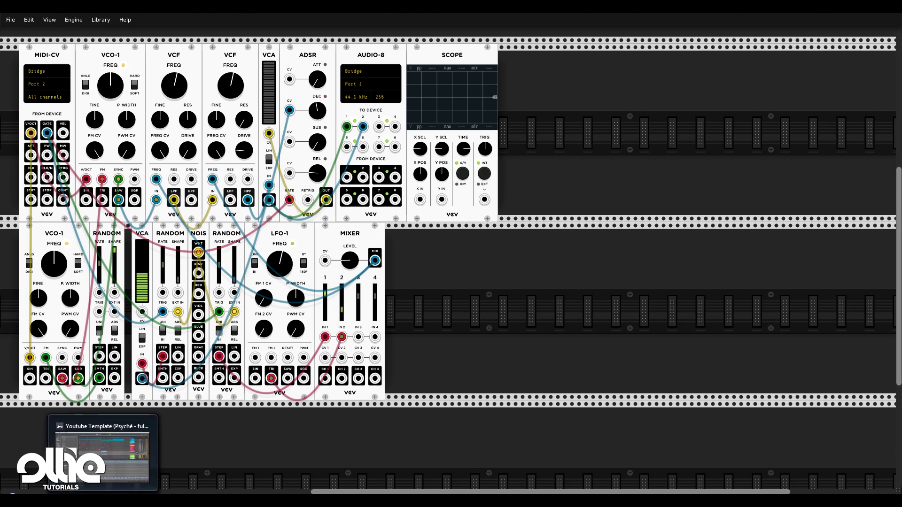
pyautogui.click(66, 467)
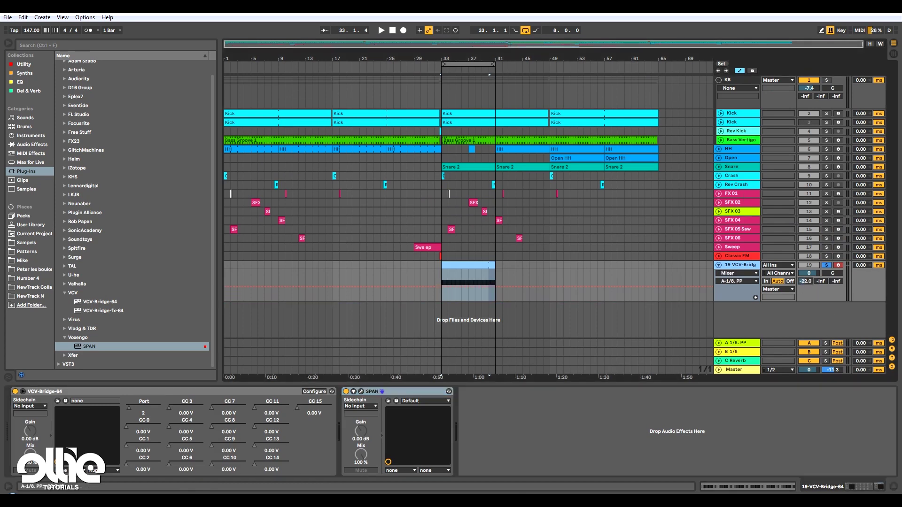
pyautogui.click(433, 267)
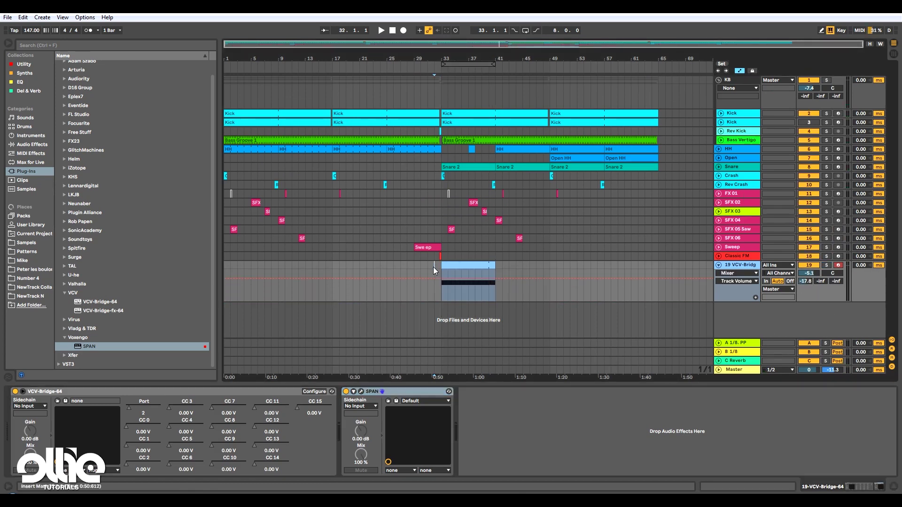
pyautogui.press('space')
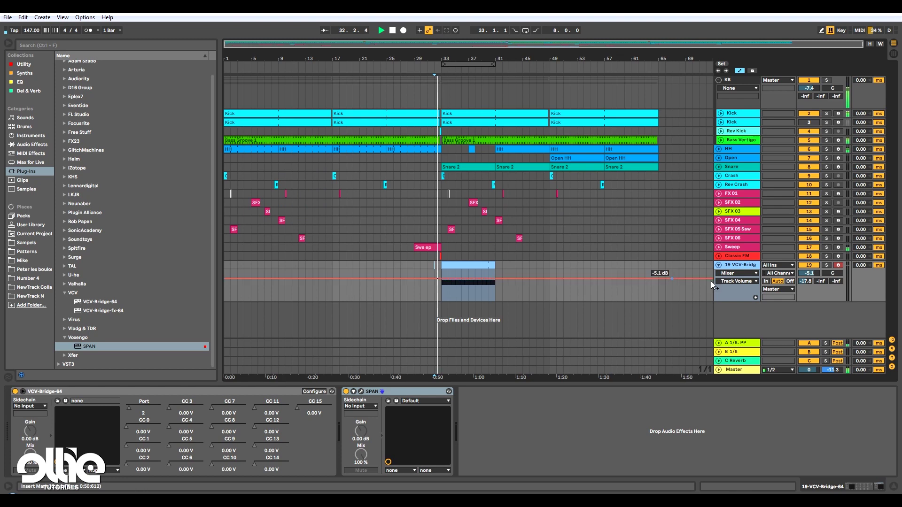
pyautogui.moveTo(822, 278); pyautogui.dragTo(821, 274)
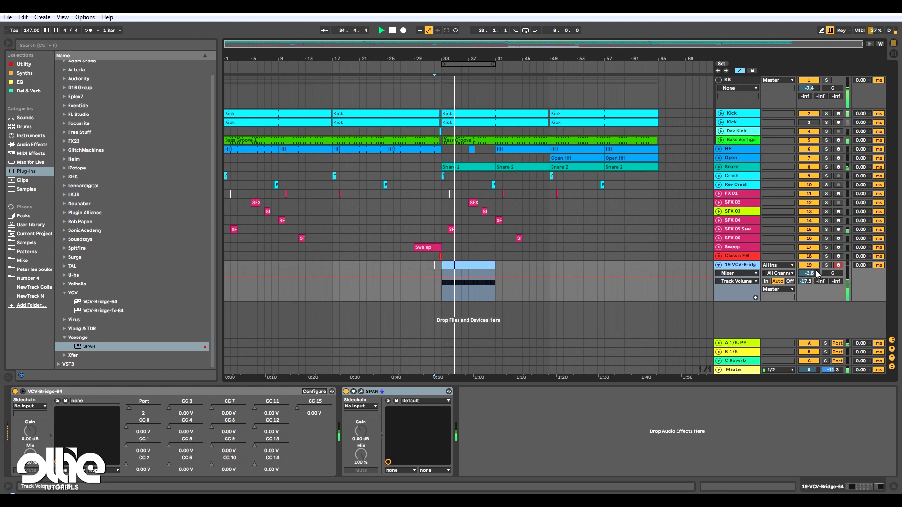
pyautogui.moveTo(817, 275); pyautogui.dragTo(818, 272)
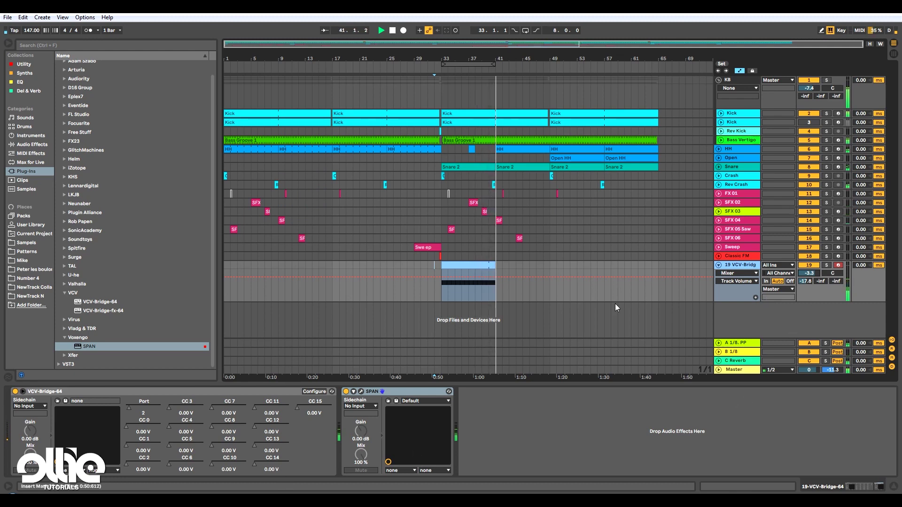
# Step: Duplicate the VCV-Bridge clip to fill the following eight bars, play from just before the clips, and switch back to VCV Rack
pyautogui.hotkey('ctrl', 'd')
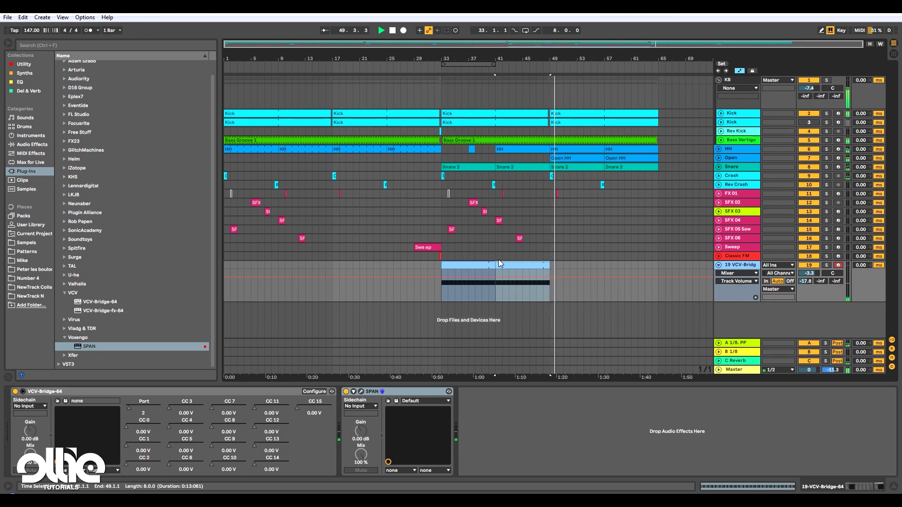
pyautogui.press('space')
pyautogui.click(429, 266)
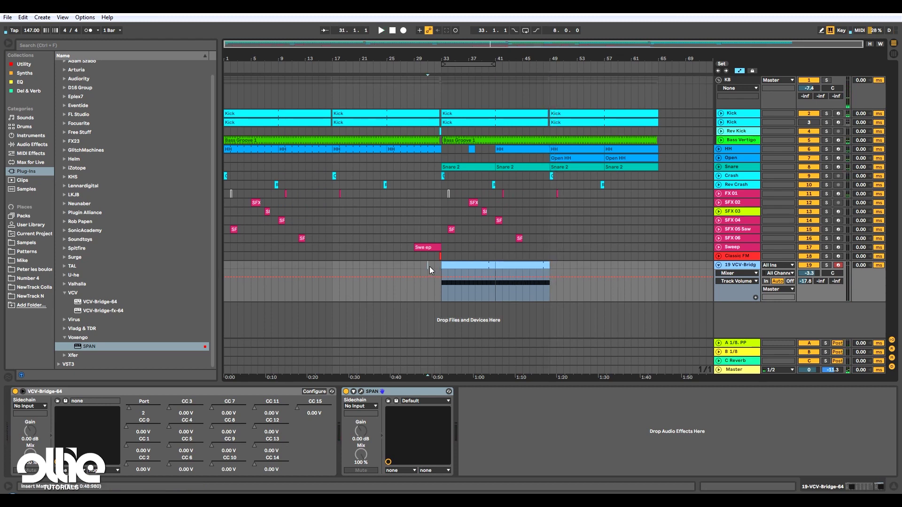
pyautogui.press('space')
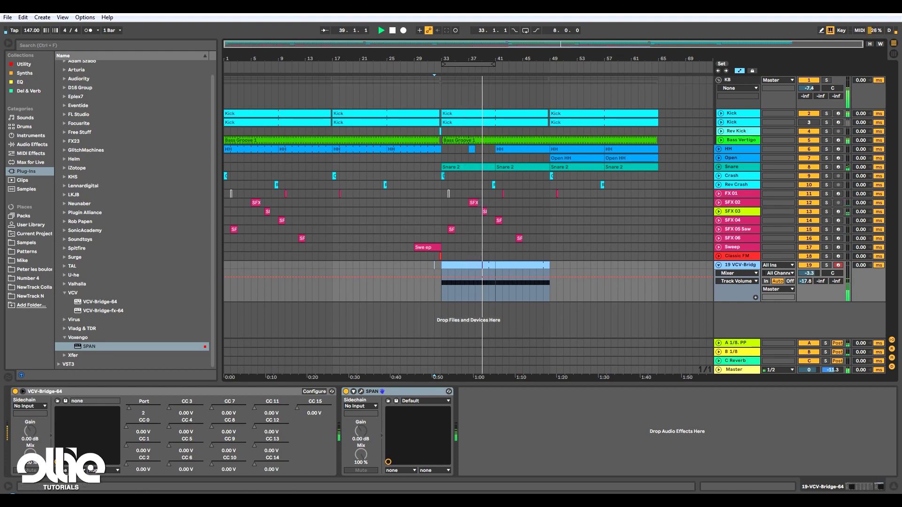
pyautogui.click(251, 491)
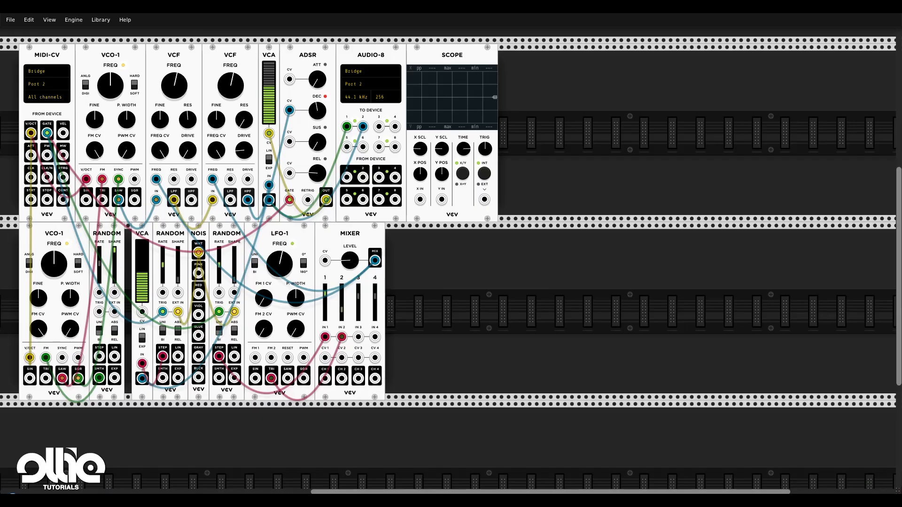